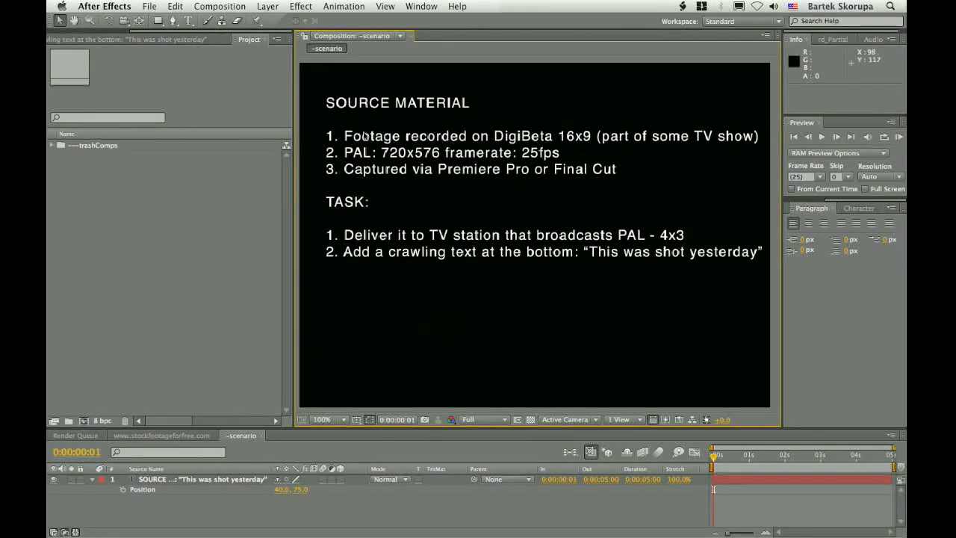
# Switch to the stockfootageforfree composition, back to the scenario comp, then focus the Project panel
pyautogui.click(182, 435)
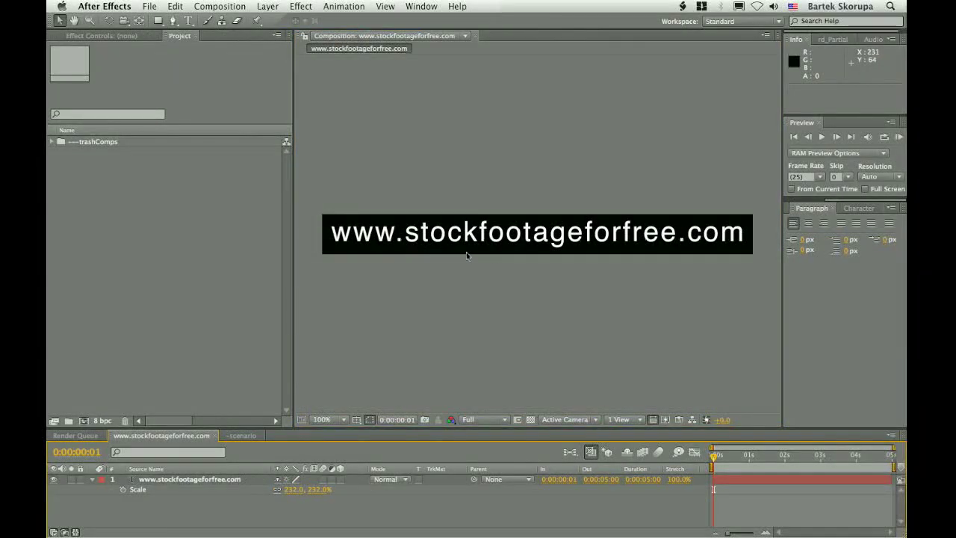
pyautogui.click(240, 436)
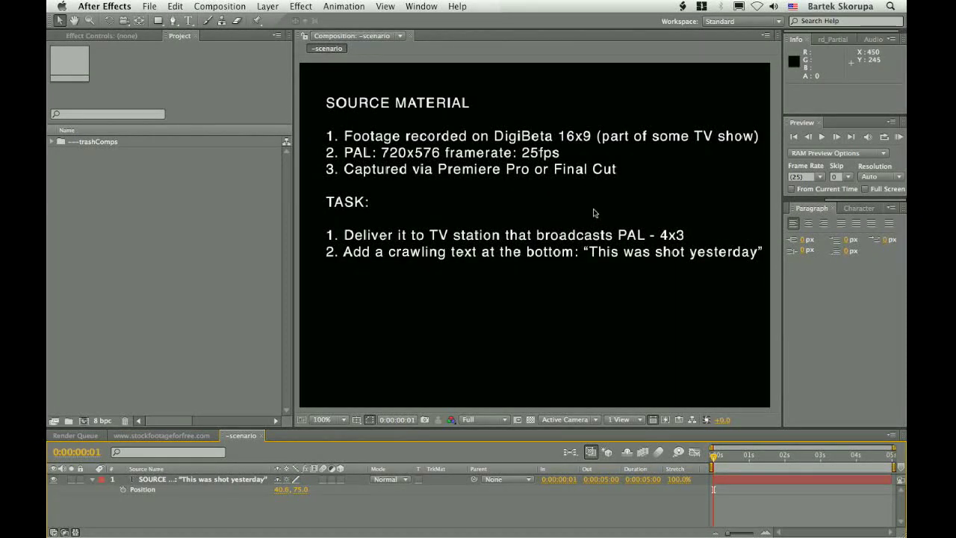
pyautogui.click(194, 260)
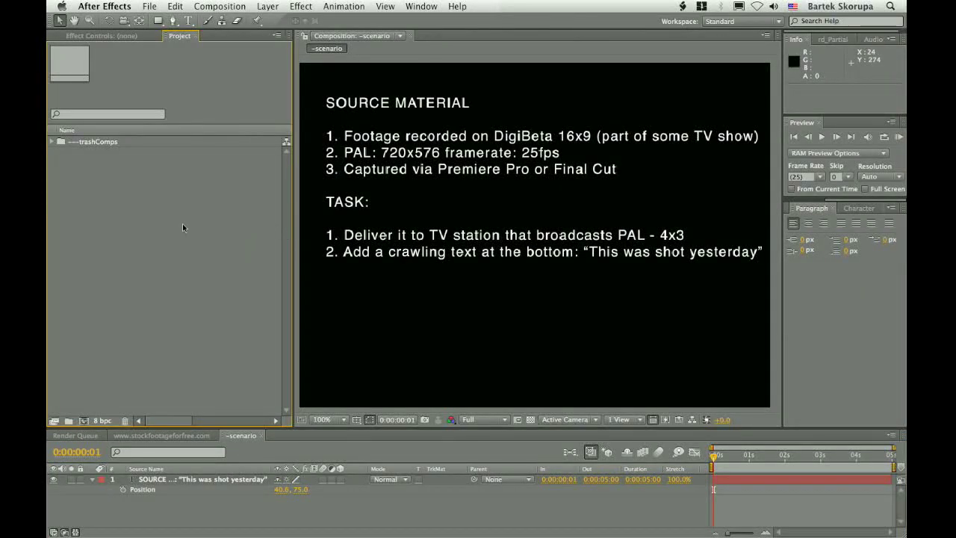
# Import PAL_16x9.mov with Cmd+I and drop it on Create New Composition to build PAL_16x9
pyautogui.press('super+i')
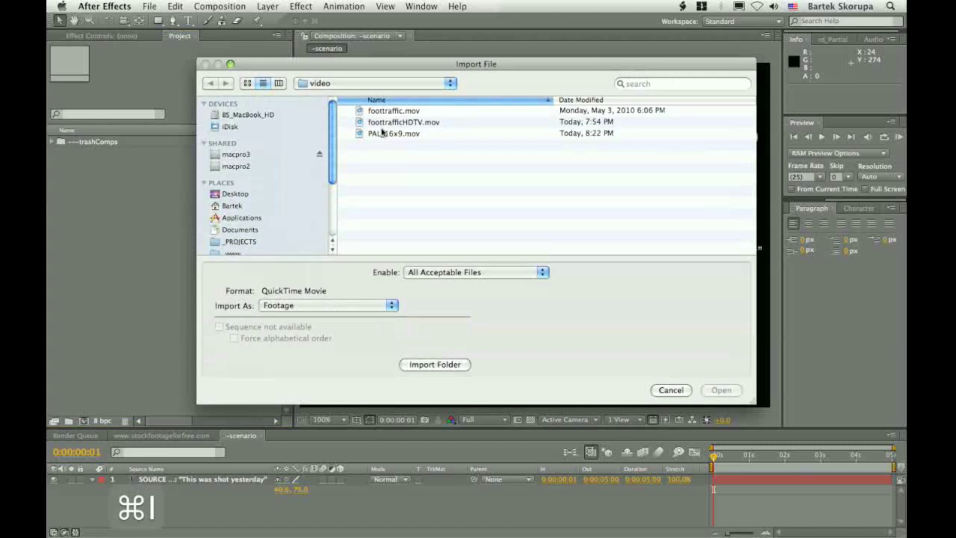
pyautogui.click(387, 133)
pyautogui.doubleClick(387, 133)
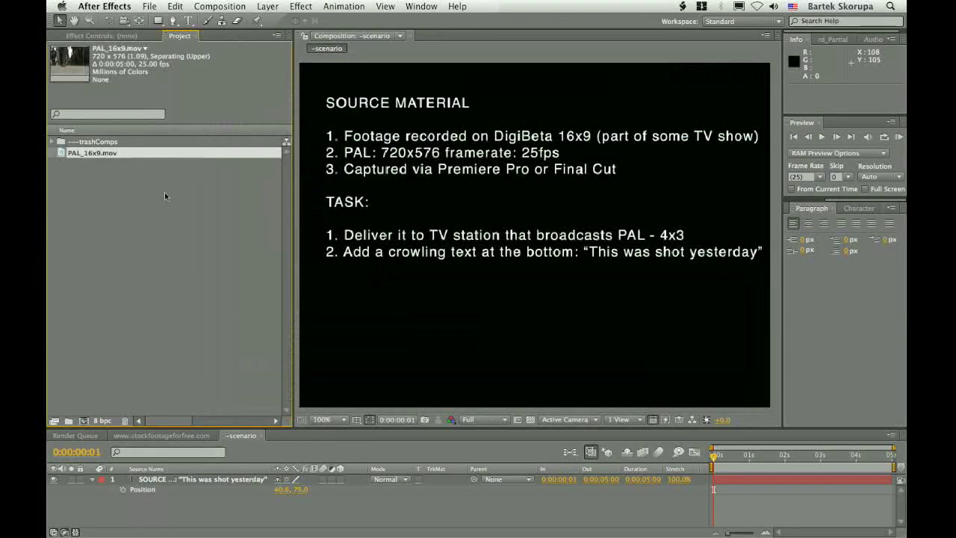
pyautogui.moveTo(65, 157); pyautogui.dragTo(65, 195)
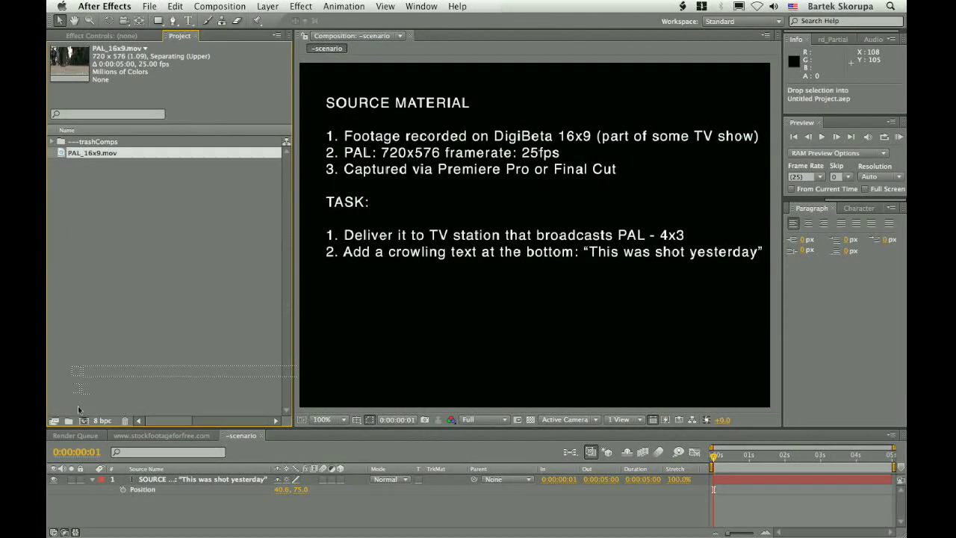
pyautogui.moveTo(80, 416); pyautogui.dragTo(83, 419)
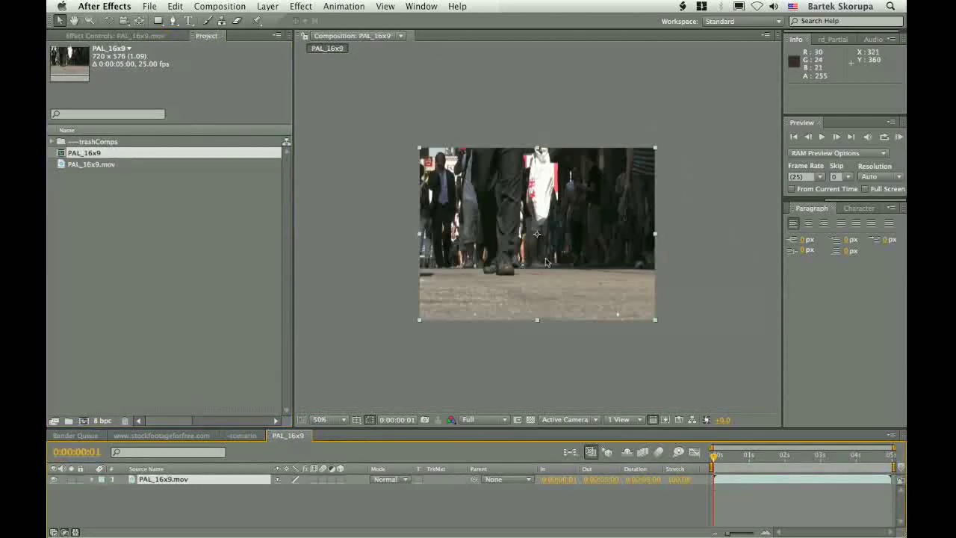
# Zoom and pan the viewer, then RAM-preview the 720x576, 25 fps PAL_16x9 composition
pyautogui.scroll(2, 619, 266)
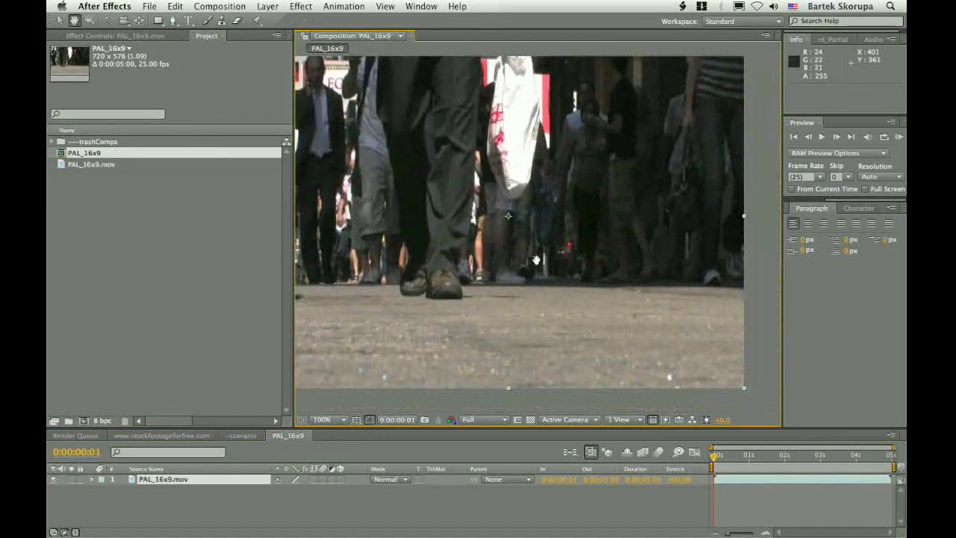
pyautogui.moveTo(536, 260); pyautogui.dragTo(567, 276)
pyautogui.press('KP_0')
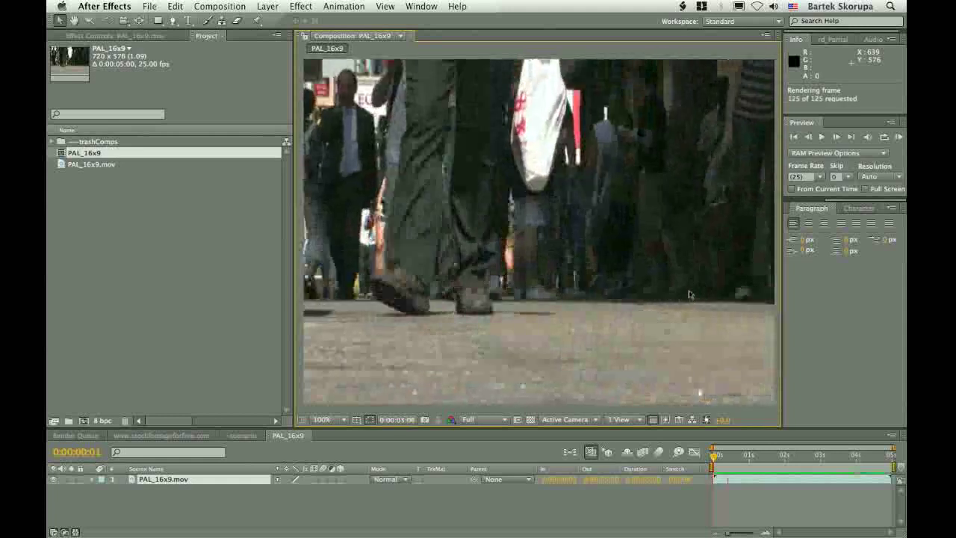
pyautogui.scroll(-2, 600, 239)
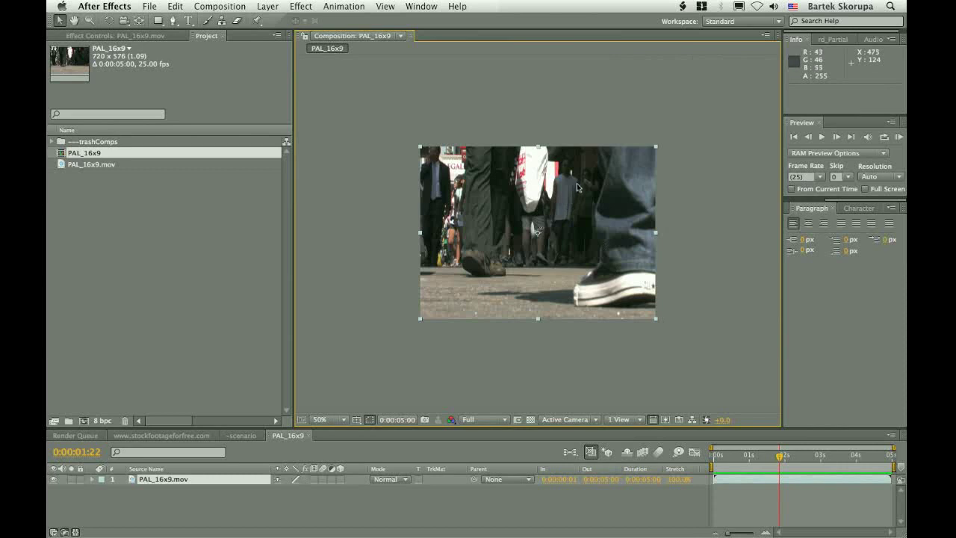
pyautogui.scroll(1, 576, 262)
pyautogui.scroll(-1, 492, 163)
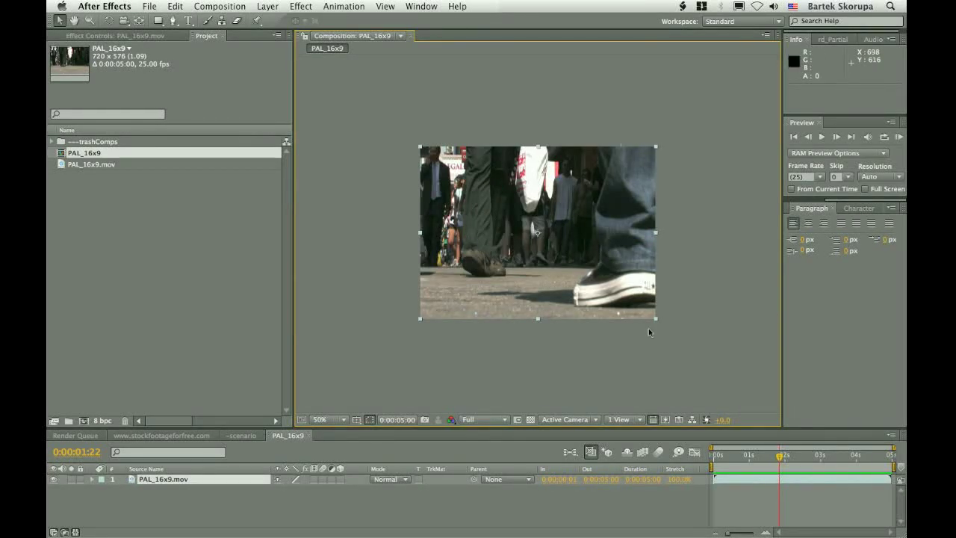
pyautogui.scroll(1, 671, 267)
pyautogui.scroll(-1, 591, 224)
pyautogui.scroll(1, 582, 221)
pyautogui.scroll(-1, 588, 227)
# Interpret PAL_16x9.mov with D1/DV PAL Widescreen (1.46) pixel aspect ratio
pyautogui.click(131, 171)
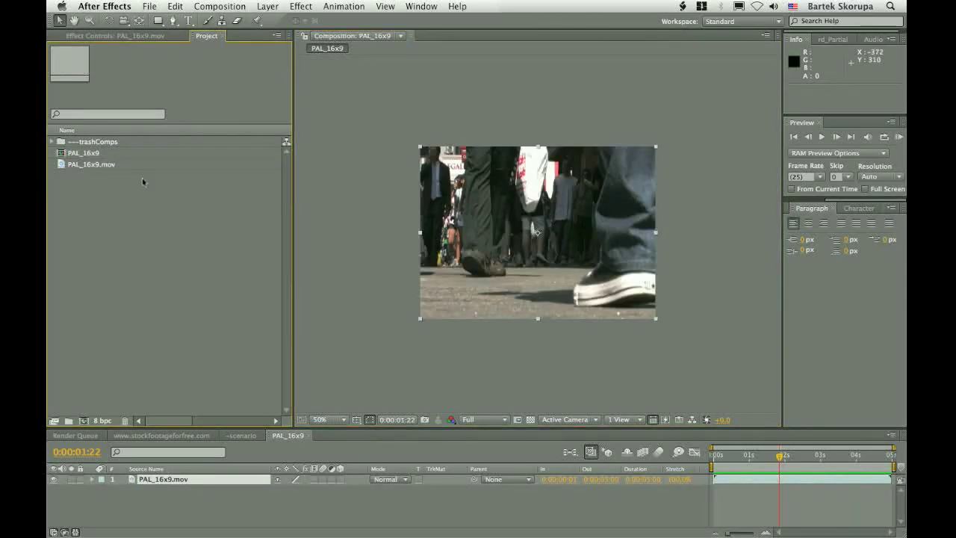
pyautogui.click(101, 167)
pyautogui.press('alt+super+g')
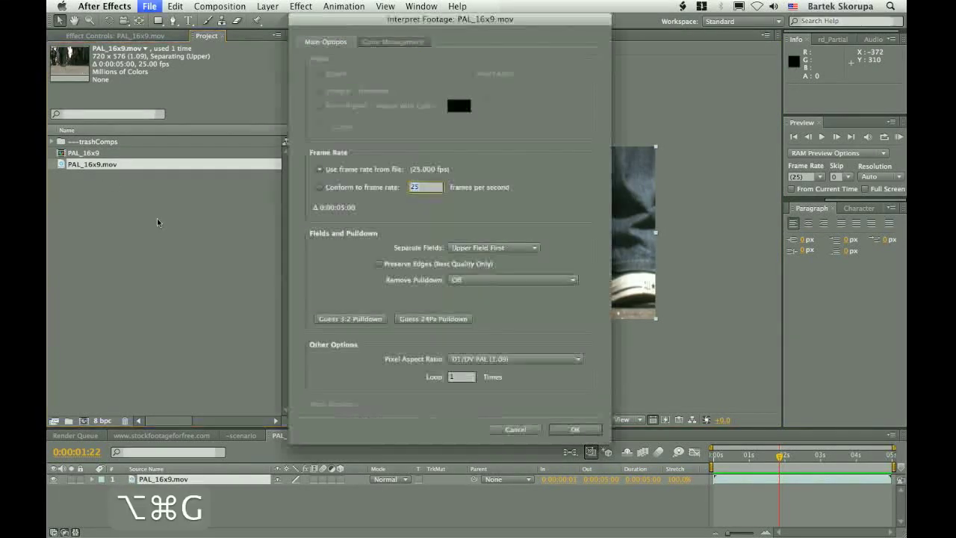
pyautogui.click(491, 359)
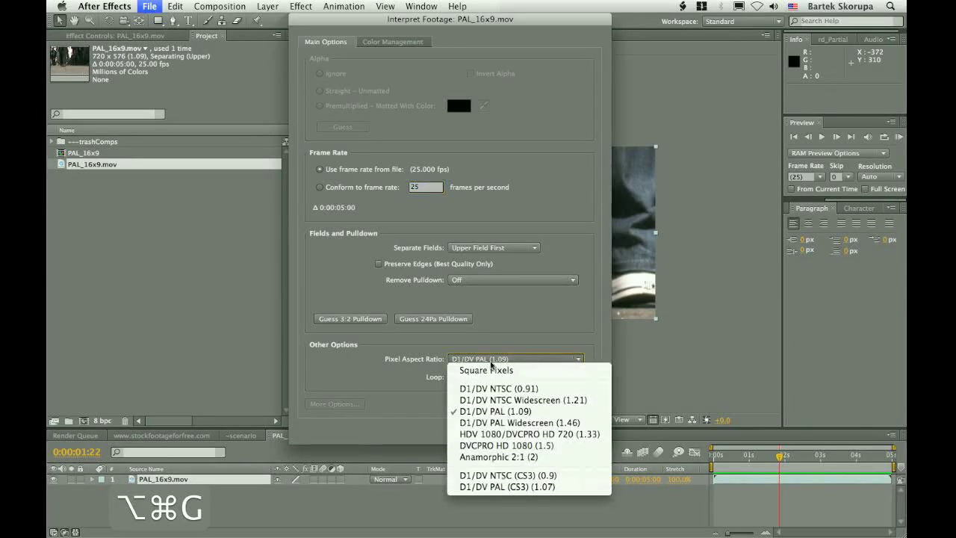
pyautogui.click(525, 423)
pyautogui.click(576, 425)
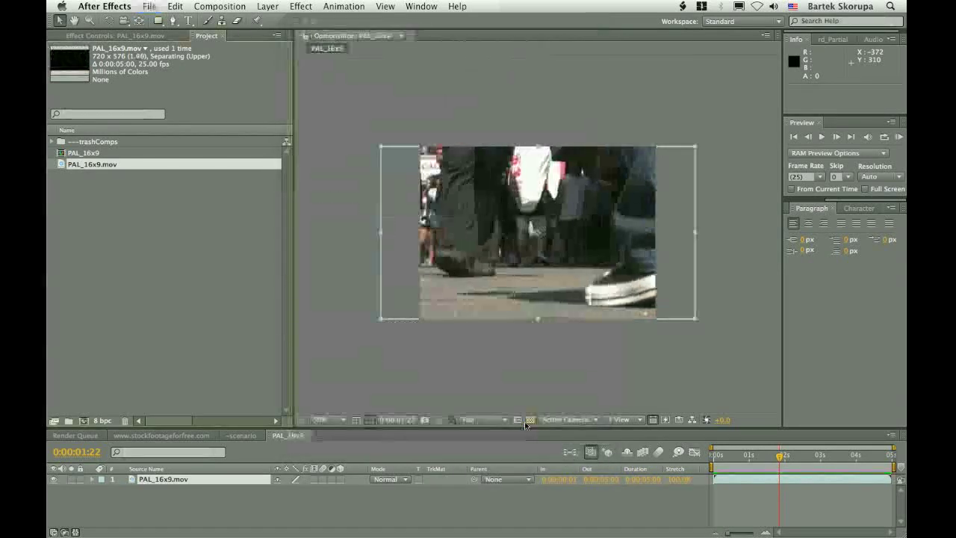
# Fit the PAL_16x9.mov layer to the comp width so it sits letterboxed
pyautogui.click(526, 350)
pyautogui.click(382, 446)
pyautogui.click(169, 480)
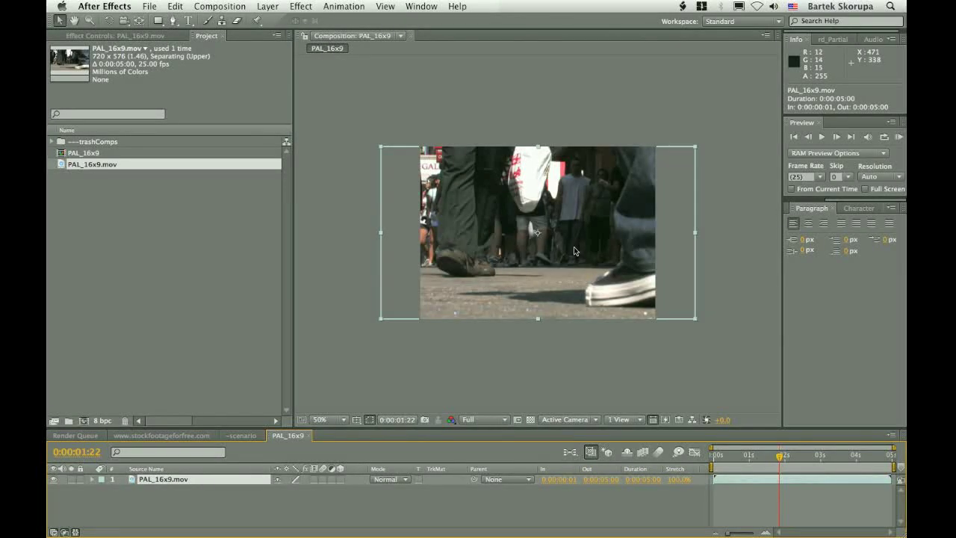
pyautogui.press('super+alt+shift+h')
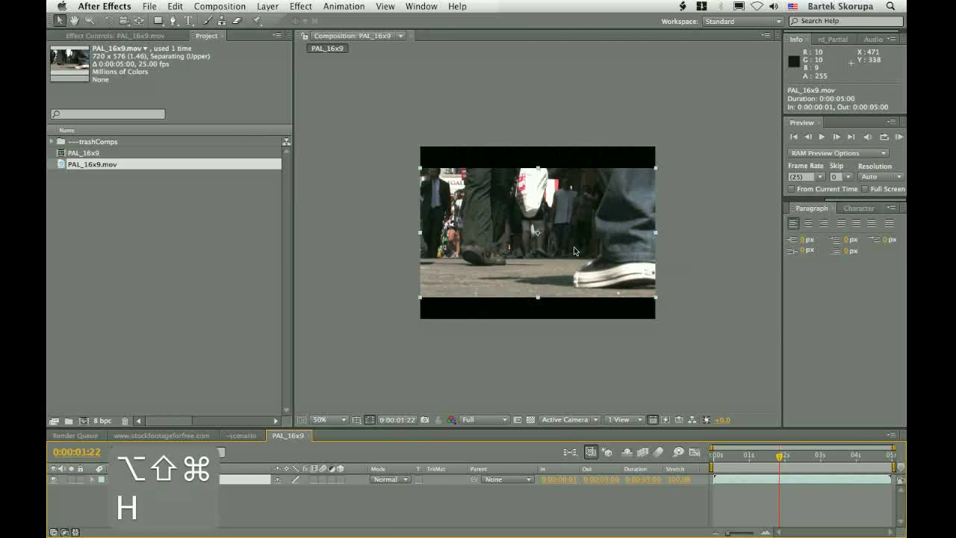
pyautogui.press('.')
pyautogui.press(',')
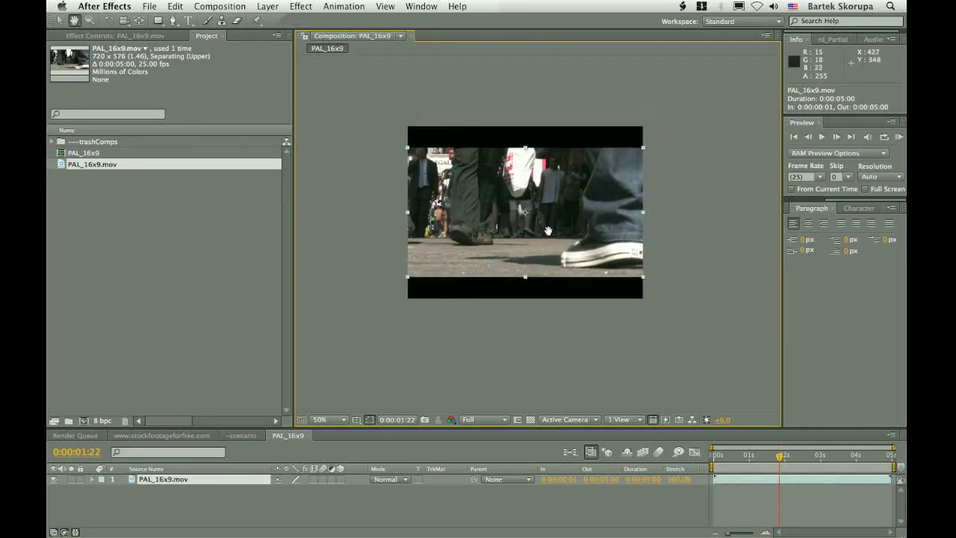
# Create a 'This was shot yesterday' text layer and move its Position down into the lower black bar
pyautogui.press('.')
pyautogui.moveTo(544, 251); pyautogui.dragTo(588, 257)
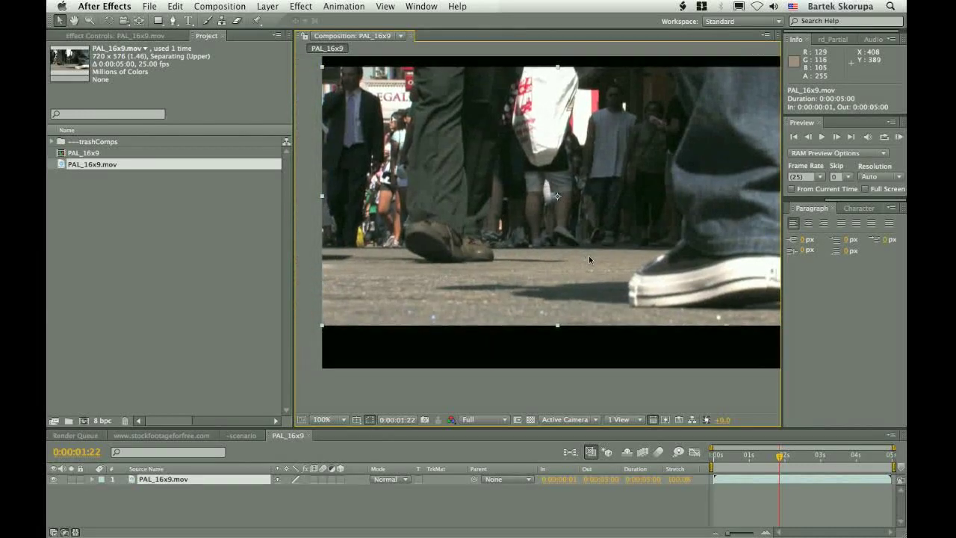
pyautogui.press('alt+shift+super+t')
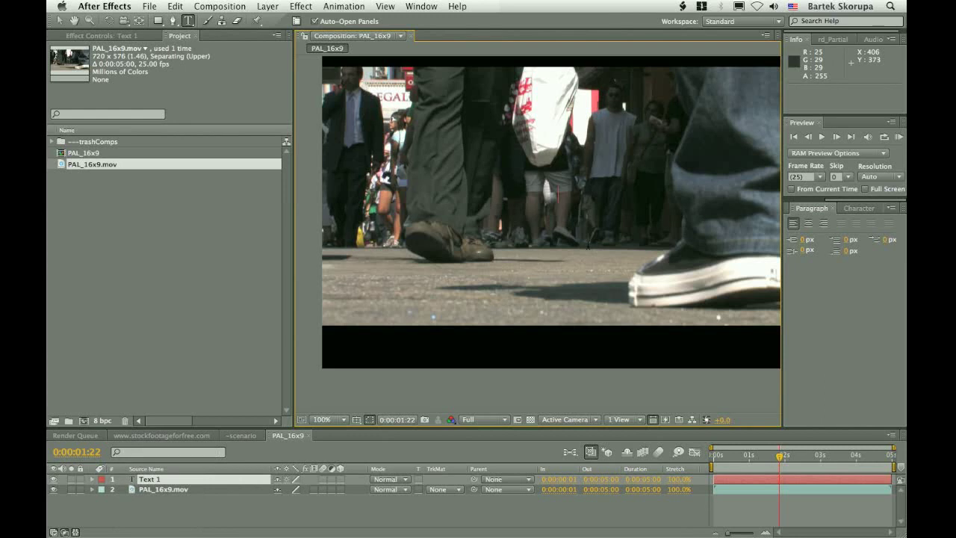
pyautogui.write('This was shot yester')
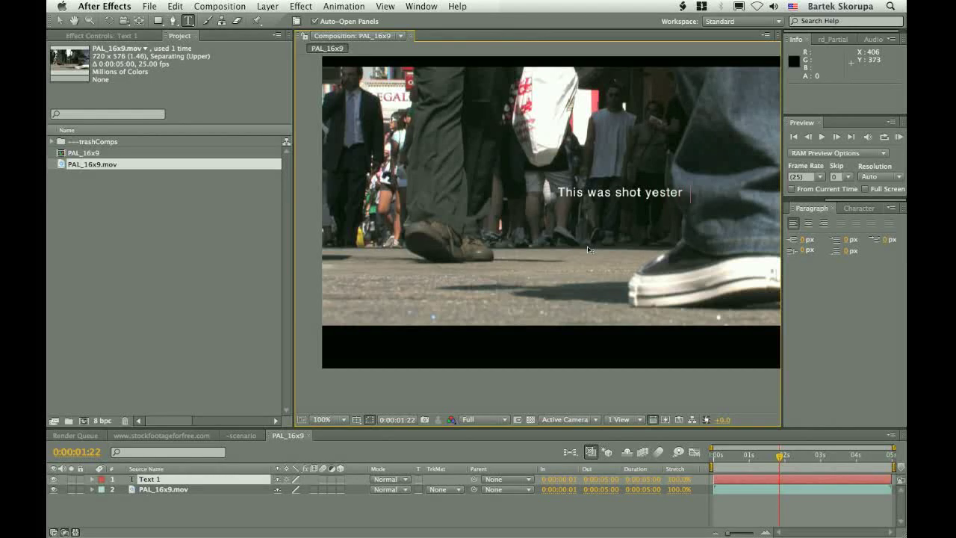
pyautogui.write('day')
pyautogui.press('KP_Enter')
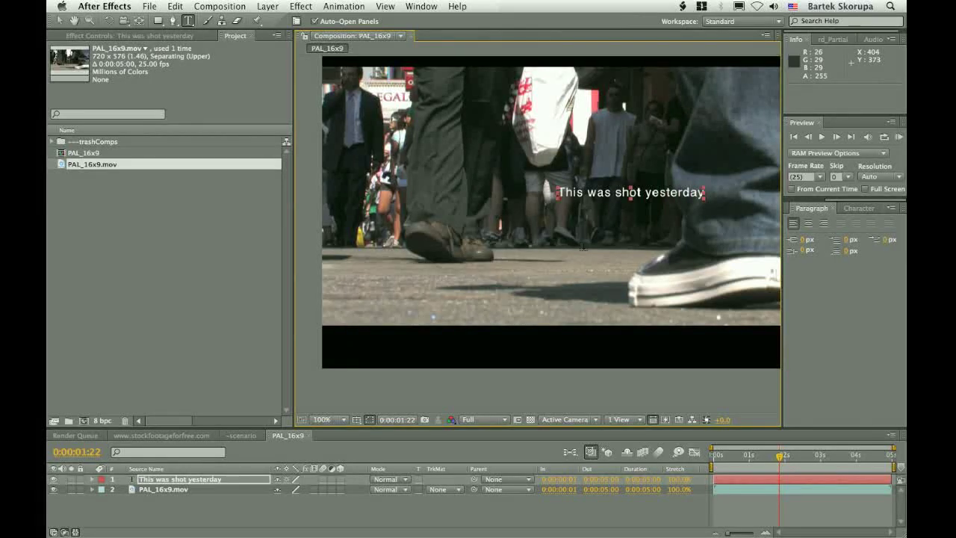
pyautogui.click(210, 482)
pyautogui.press('p')
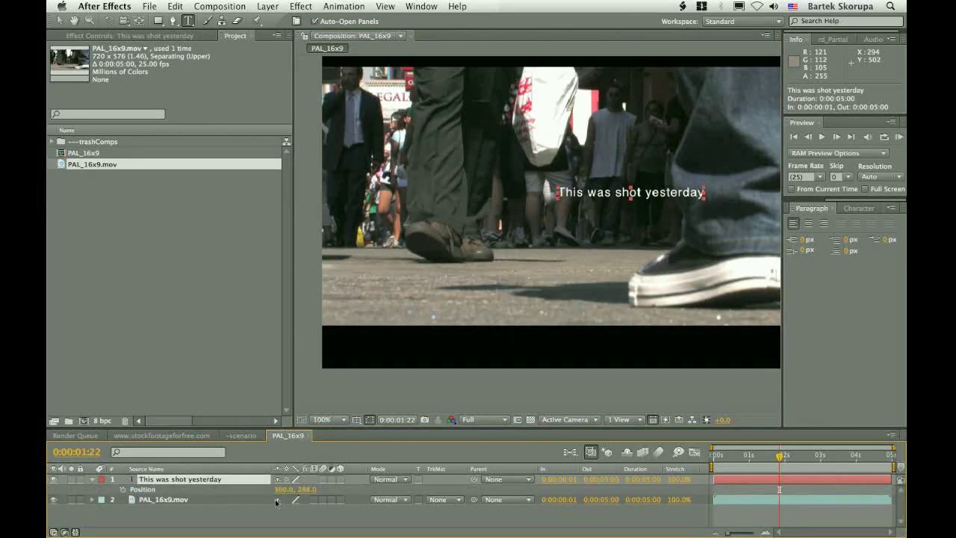
pyautogui.moveTo(309, 490); pyautogui.dragTo(453, 490)
pyautogui.press('Return')
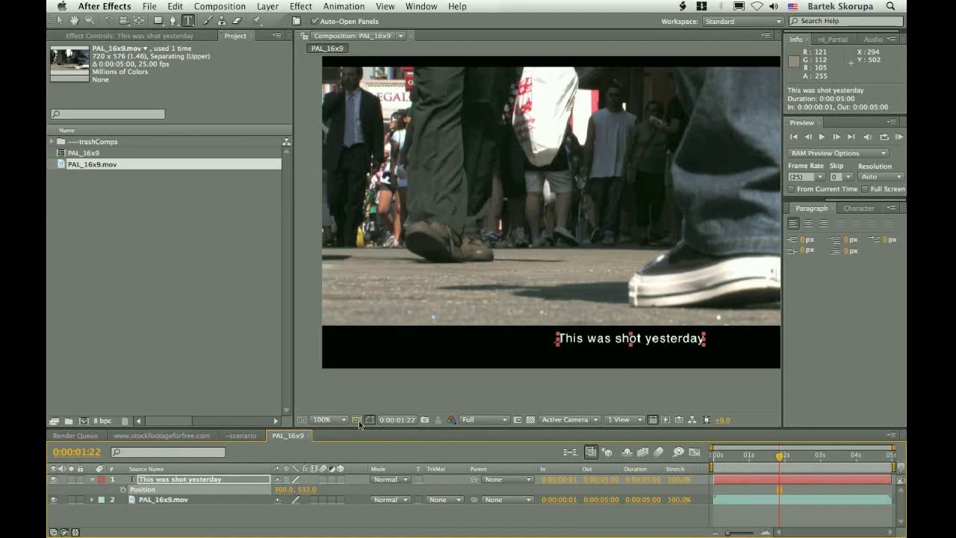
# Show Title/Action Safe guides and slide the text right to 513.0, 532.0 at the first frame
pyautogui.click(359, 421)
pyautogui.click(390, 429)
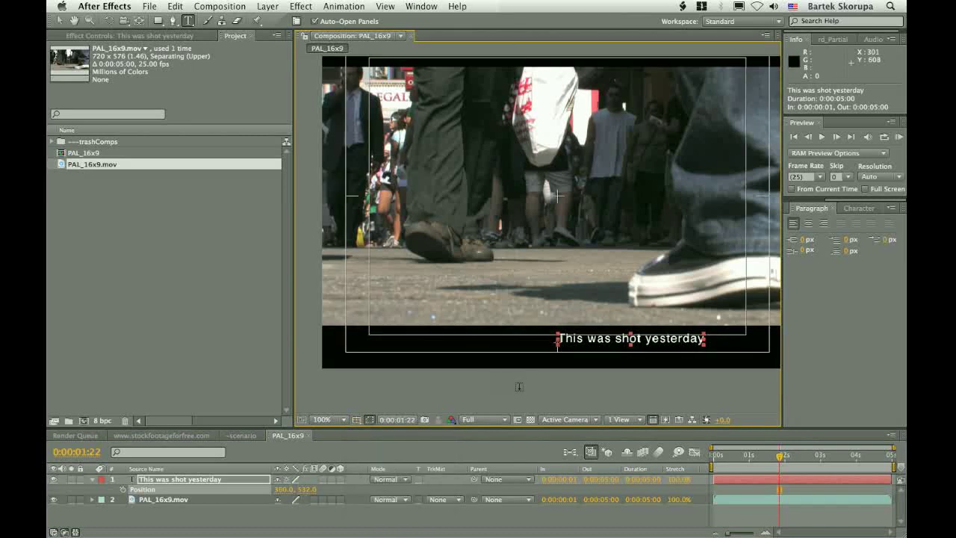
pyautogui.press('h')
pyautogui.moveTo(651, 388); pyautogui.dragTo(579, 324)
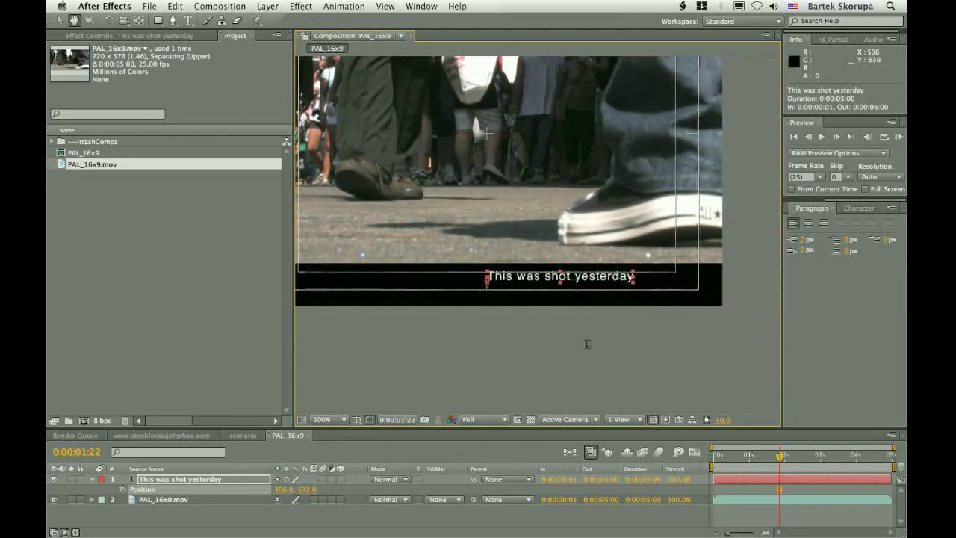
pyautogui.moveTo(280, 493); pyautogui.dragTo(617, 489)
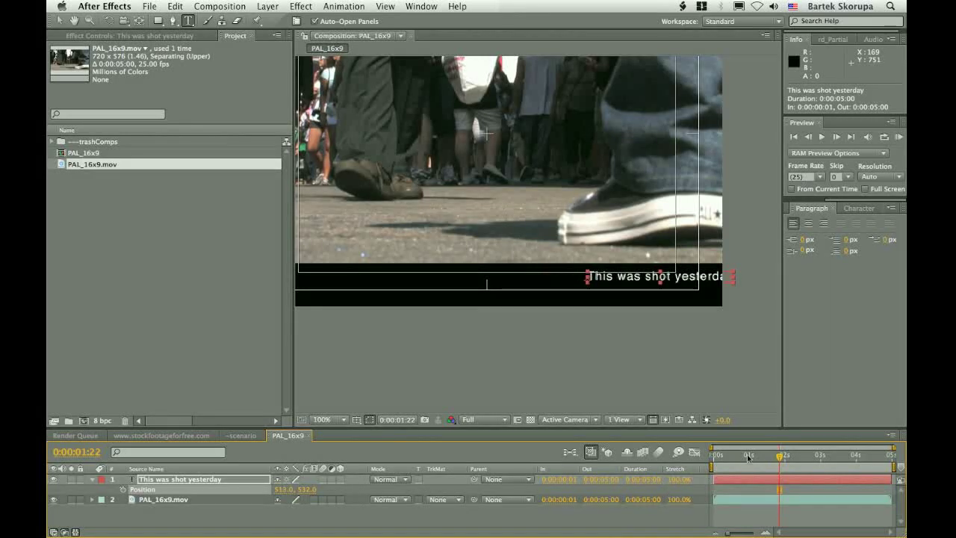
pyautogui.press('Home')
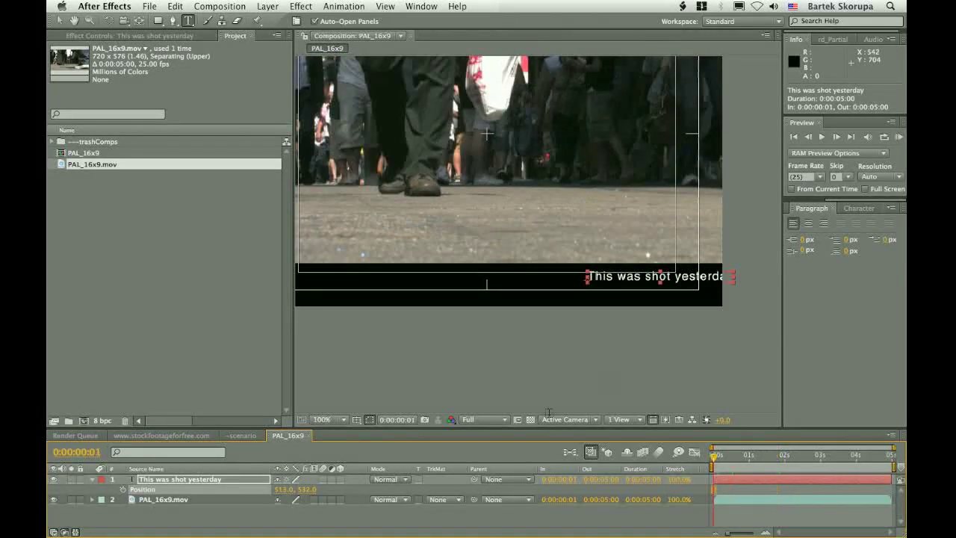
# Keyframe the text's starting Position near the frame's right edge, then go to 0:00:05:00
pyautogui.moveTo(283, 490); pyautogui.dragTo(321, 487)
pyautogui.click(126, 488)
pyautogui.moveTo(712, 457); pyautogui.dragTo(889, 457)
# Drag the text off the left edge to Position -77.0, 532.0 at 0:00:05:00
pyautogui.press('h')
pyautogui.moveTo(520, 372); pyautogui.dragTo(651, 358)
pyautogui.moveTo(287, 489); pyautogui.dragTo(194, 498)
pyautogui.moveTo(260, 493); pyautogui.dragTo(105, 489)
pyautogui.scroll(-2, 563, 340)
pyautogui.scroll(2, 540, 331)
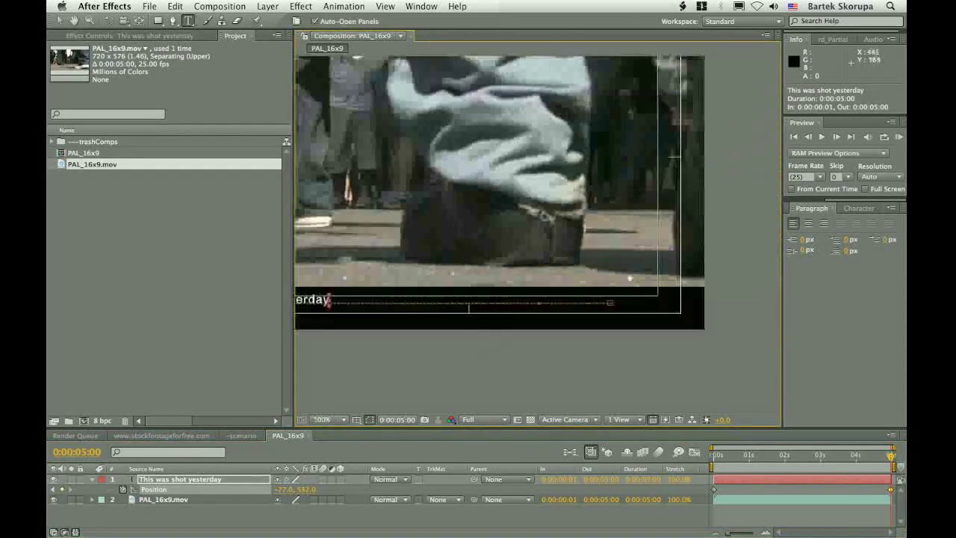
pyautogui.press('v')
pyautogui.moveTo(605, 312); pyautogui.dragTo(603, 282)
pyautogui.scroll(-2, 628, 299)
pyautogui.scroll(2, 628, 299)
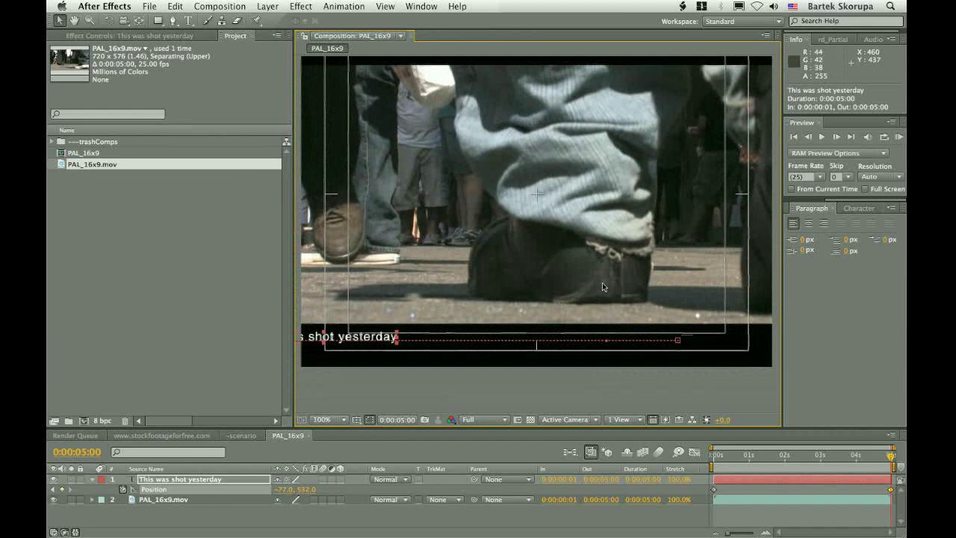
# Queue PAL_16x9 with output to ReadyFor4x3TV.mov in the rendered folder, replacing the existing file
pyautogui.press('super+shift+slash')
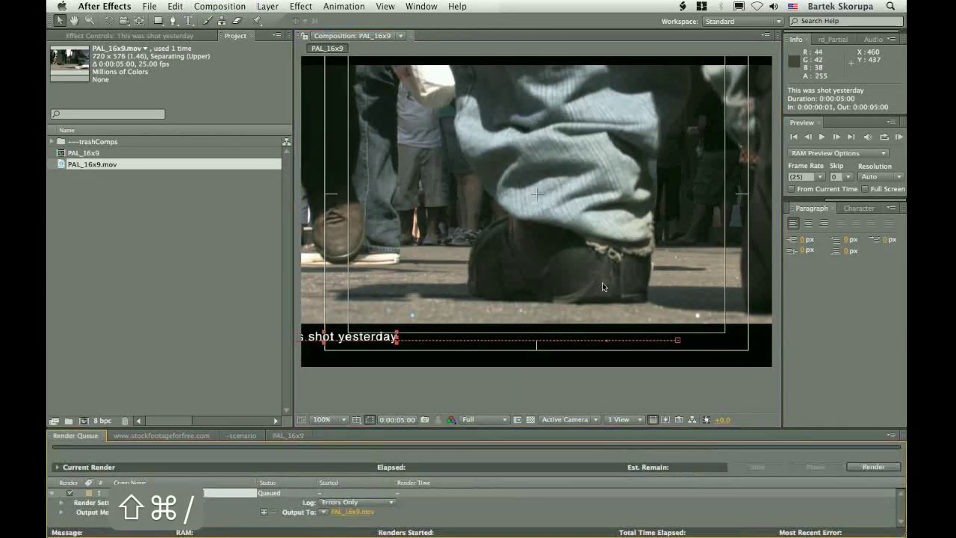
pyautogui.click(355, 511)
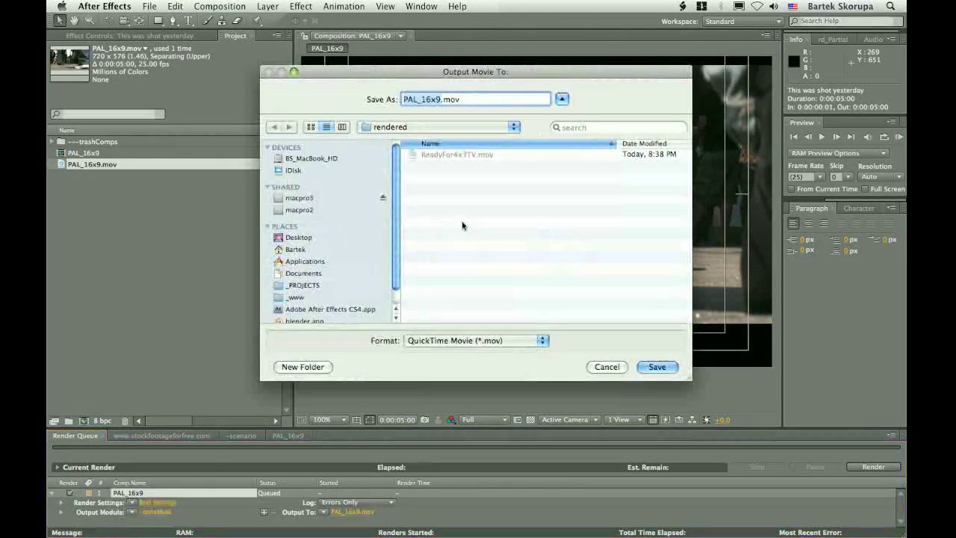
pyautogui.click(421, 128)
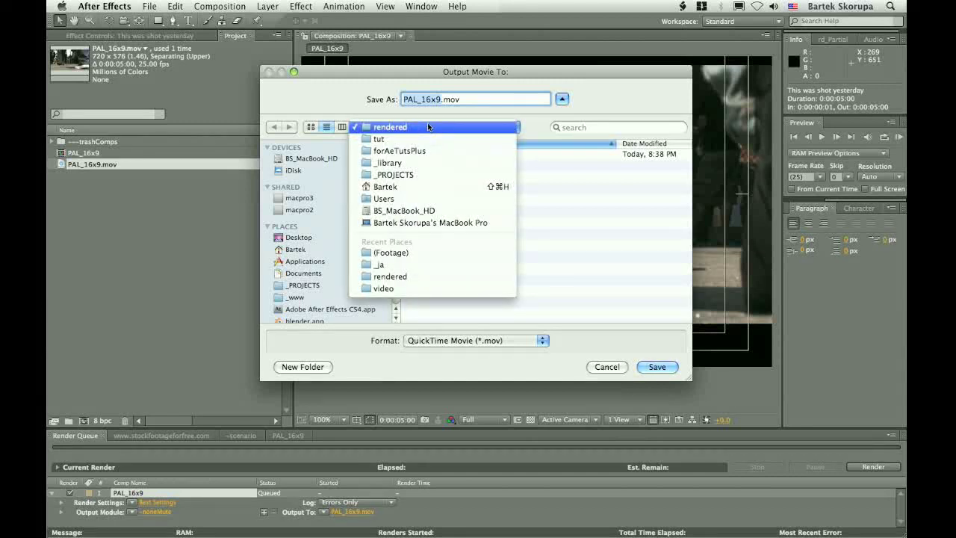
pyautogui.click(426, 127)
pyautogui.click(452, 155)
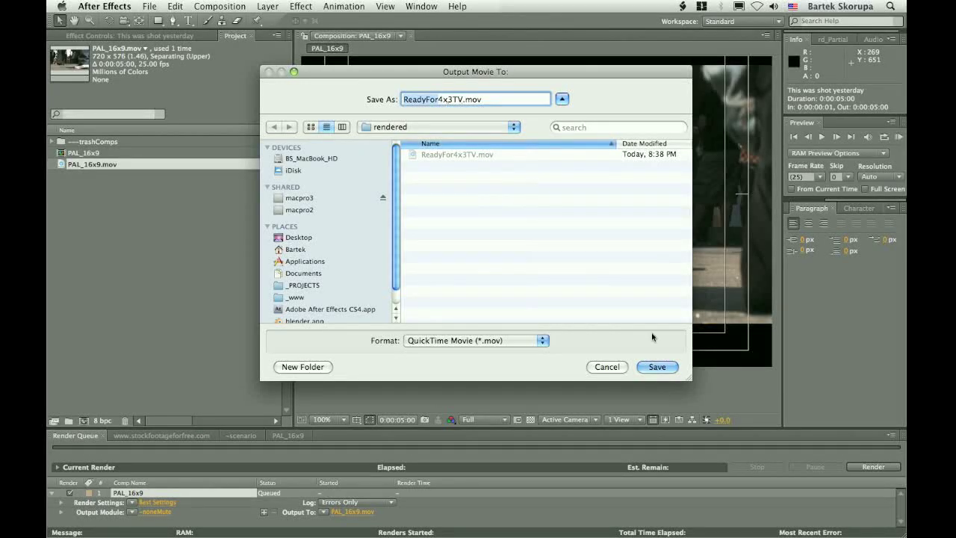
pyautogui.click(657, 367)
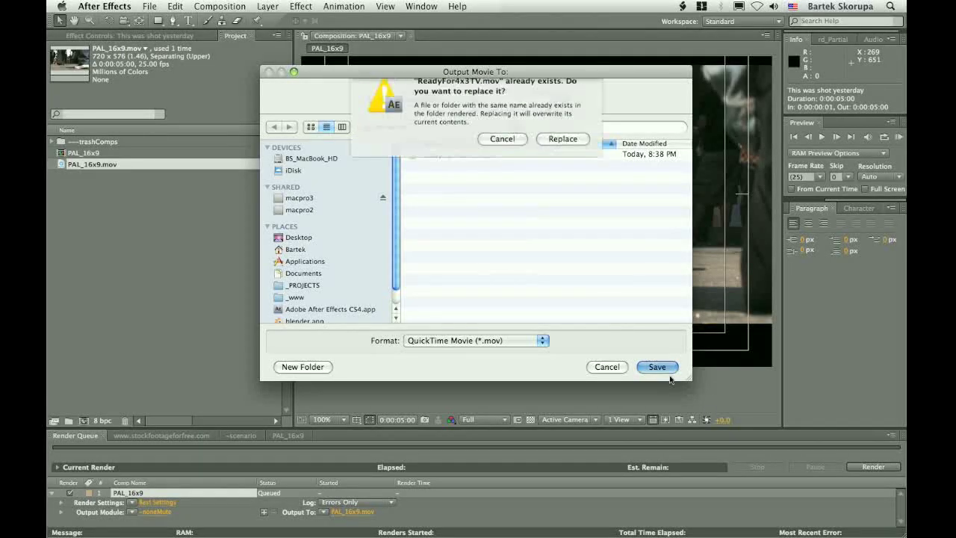
pyautogui.click(570, 150)
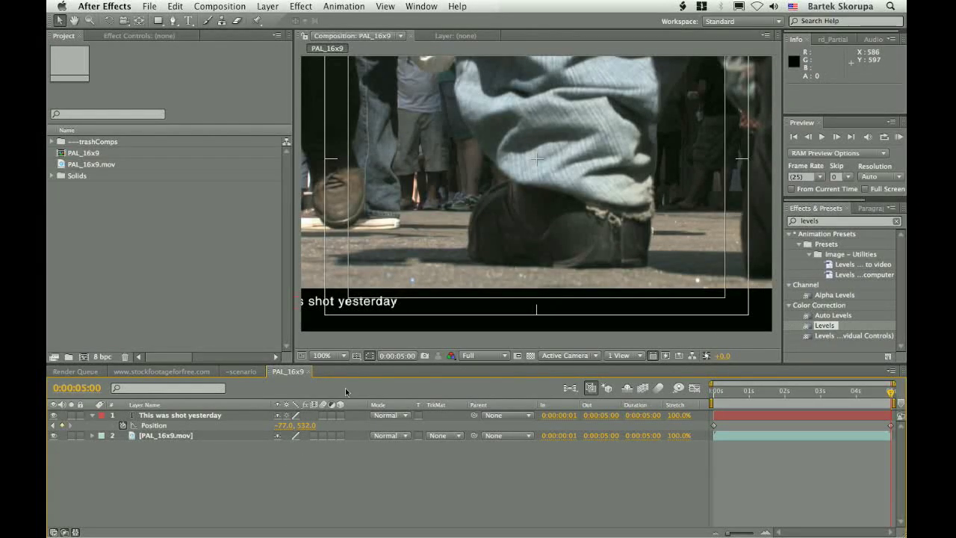
# Add an adjustment layer on top of PAL_16x9 named 'broadcast safe'
pyautogui.press('alt+super+y')
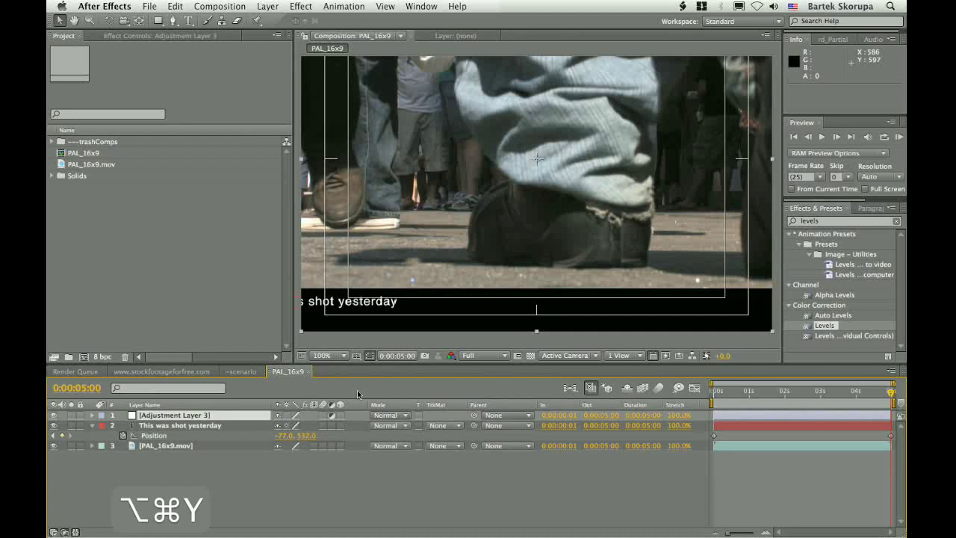
pyautogui.press('Return')
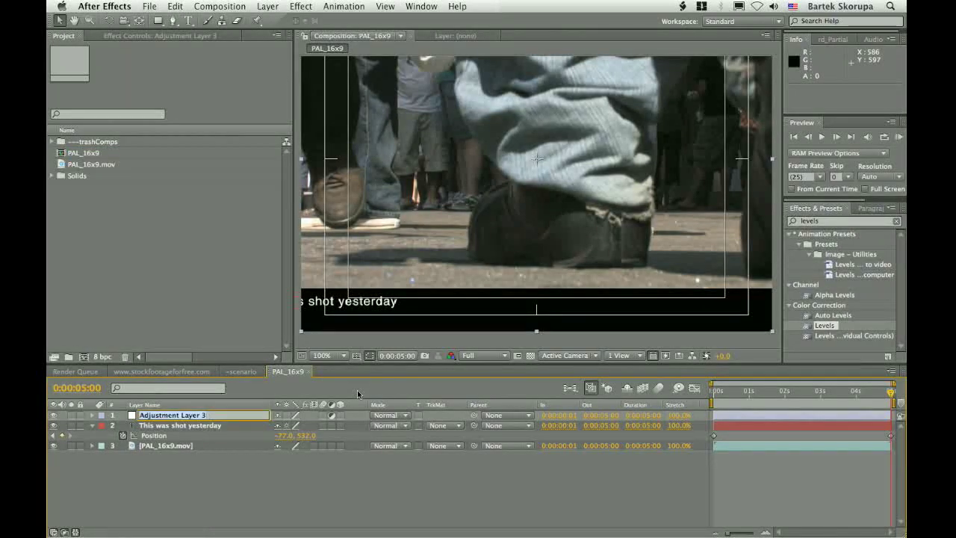
pyautogui.write('broad')
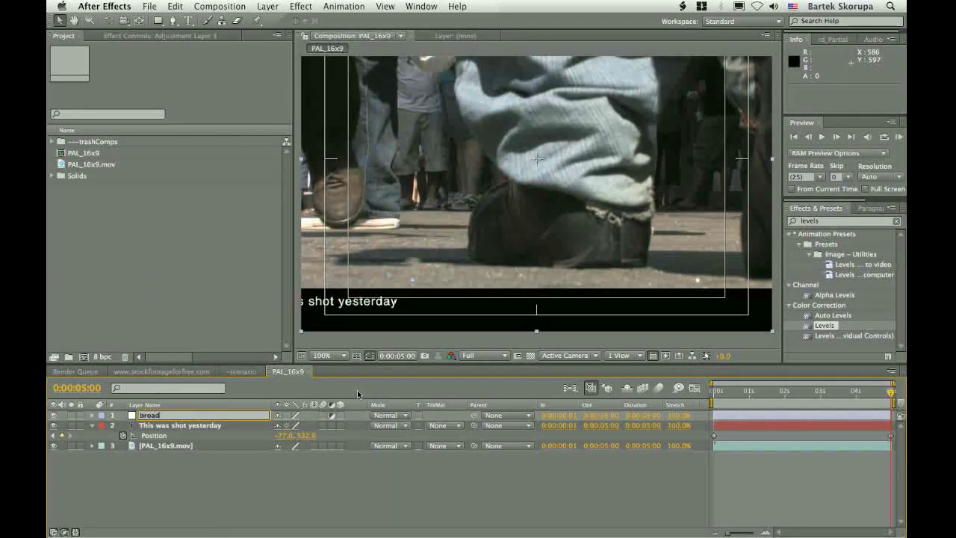
pyautogui.write('cast safe')
pyautogui.press('Return')
# Apply Levels to the broadcast safe layer with Output White set to 240
pyautogui.doubleClick(805, 329)
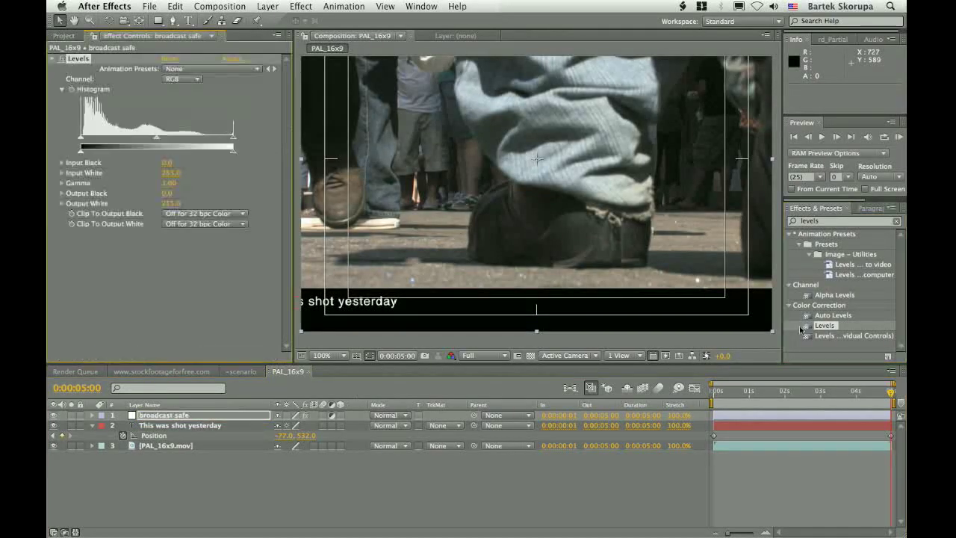
pyautogui.click(171, 203)
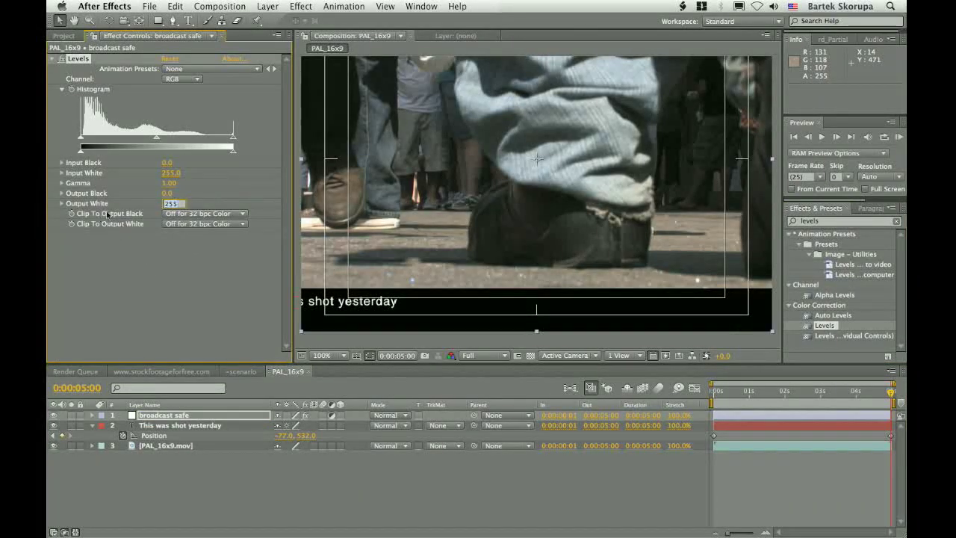
pyautogui.write('240')
pyautogui.press('Return')
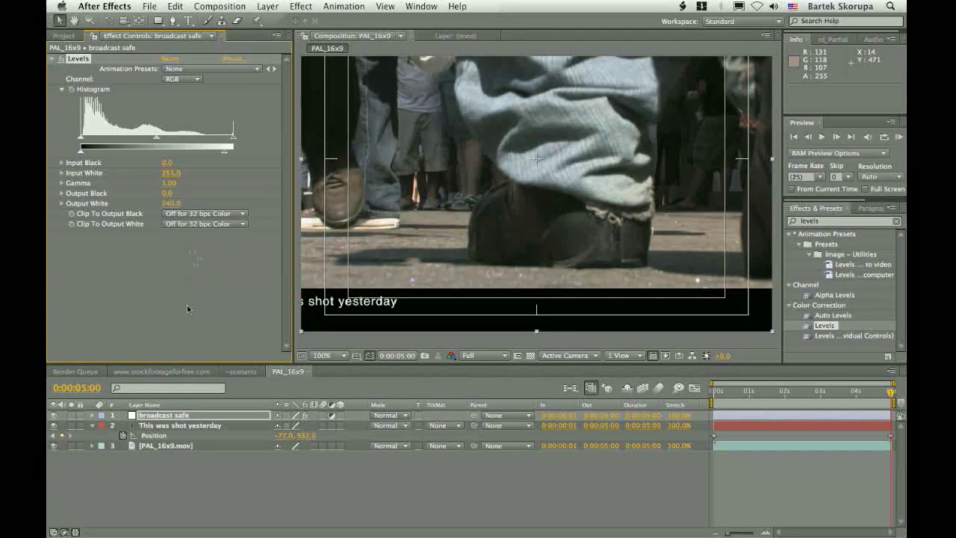
pyautogui.click(184, 421)
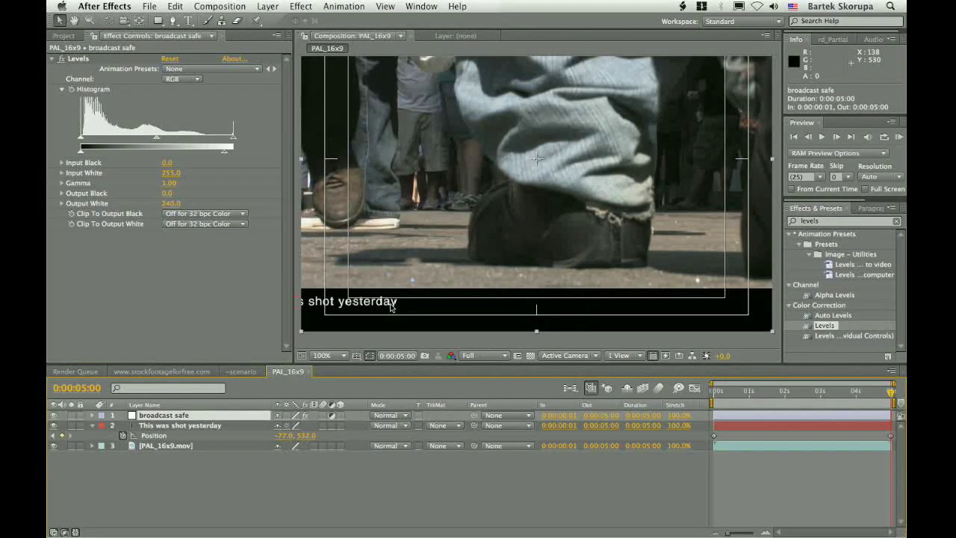
pyautogui.click(623, 328)
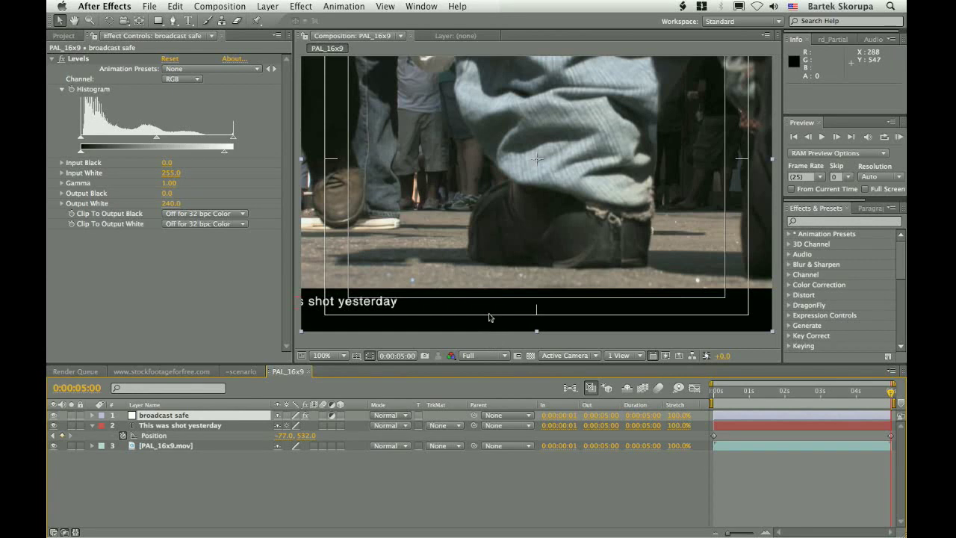
# Queue PAL_16x9 again with Field Render set to Upper Field First
pyautogui.press('shift+super+slash')
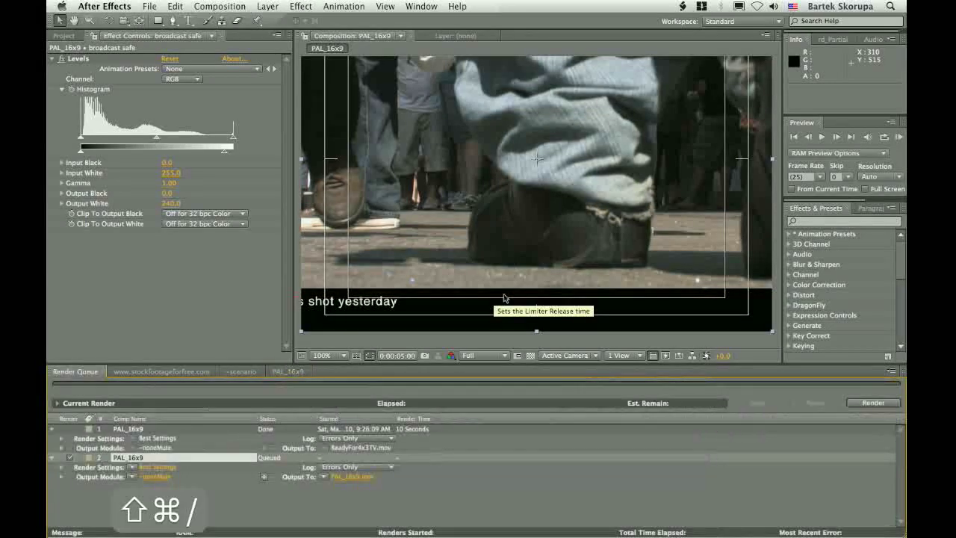
pyautogui.click(158, 468)
pyautogui.click(338, 205)
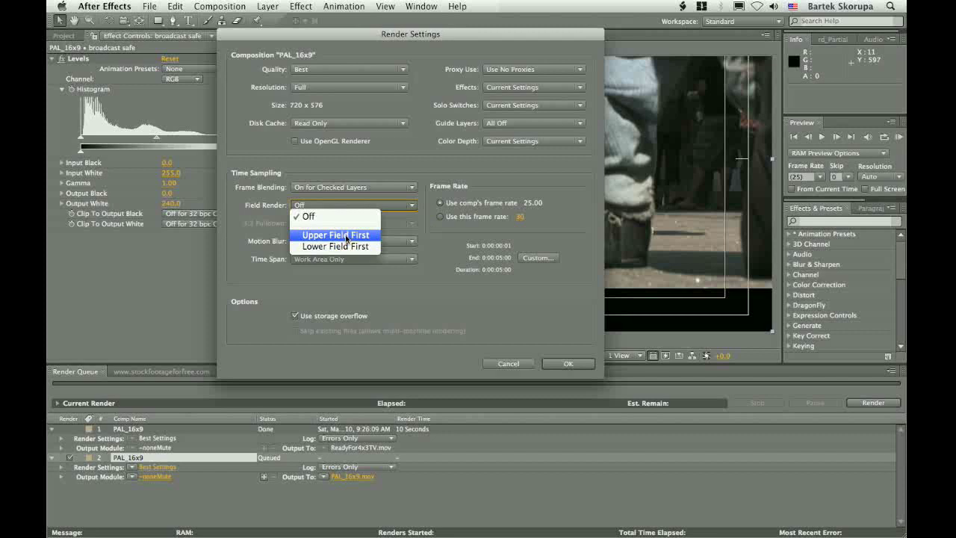
pyautogui.click(346, 236)
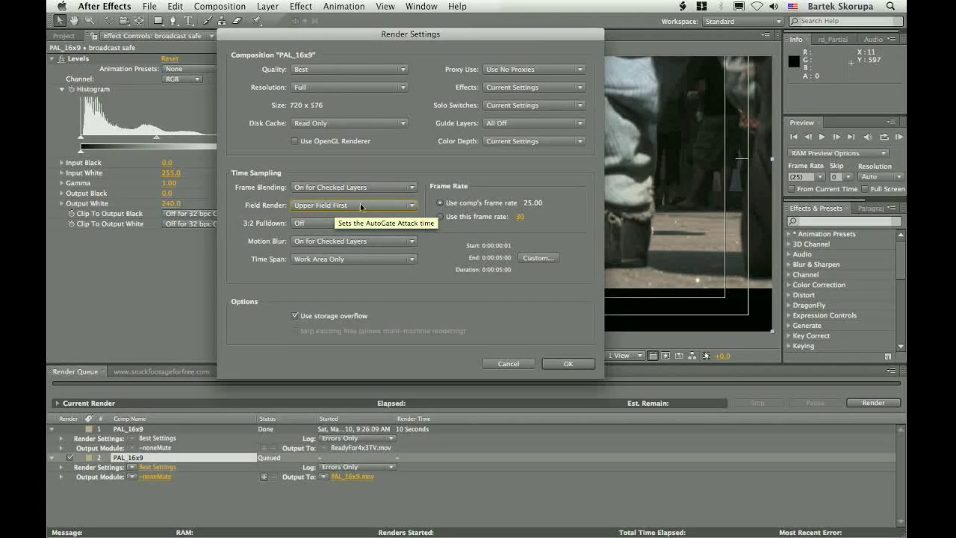
pyautogui.click(586, 364)
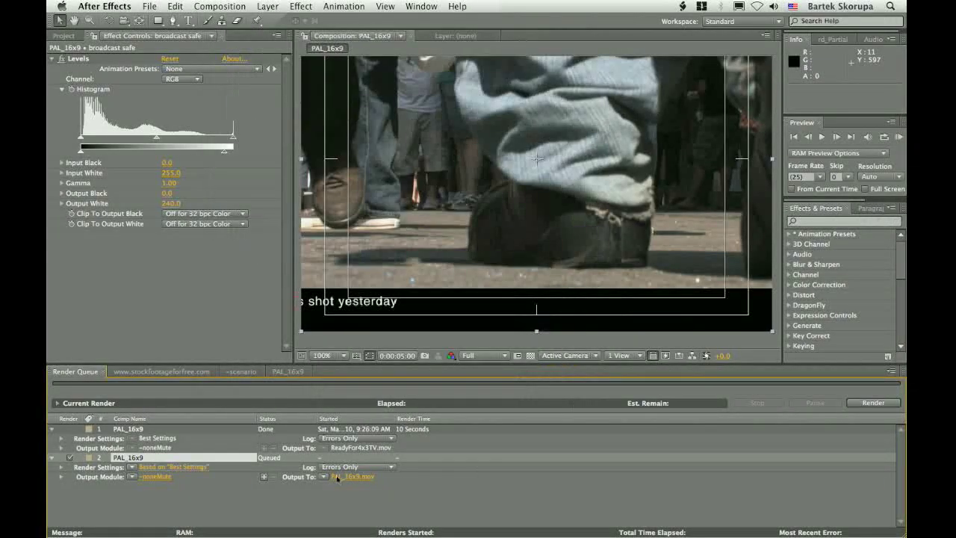
# Output to ReadyFor4x3TV_interlaced.mov, replacing the old file, and start the render
pyautogui.click(338, 478)
pyautogui.click(523, 184)
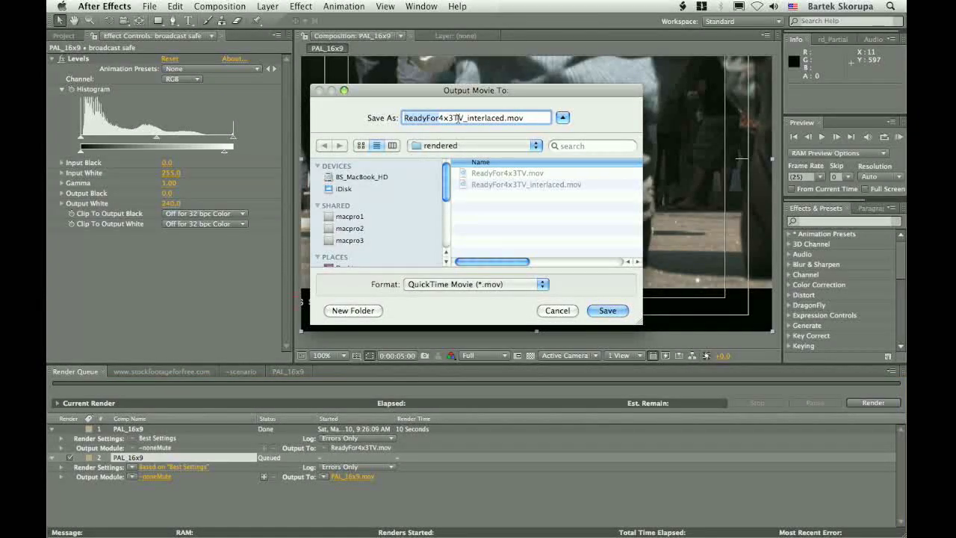
pyautogui.click(607, 310)
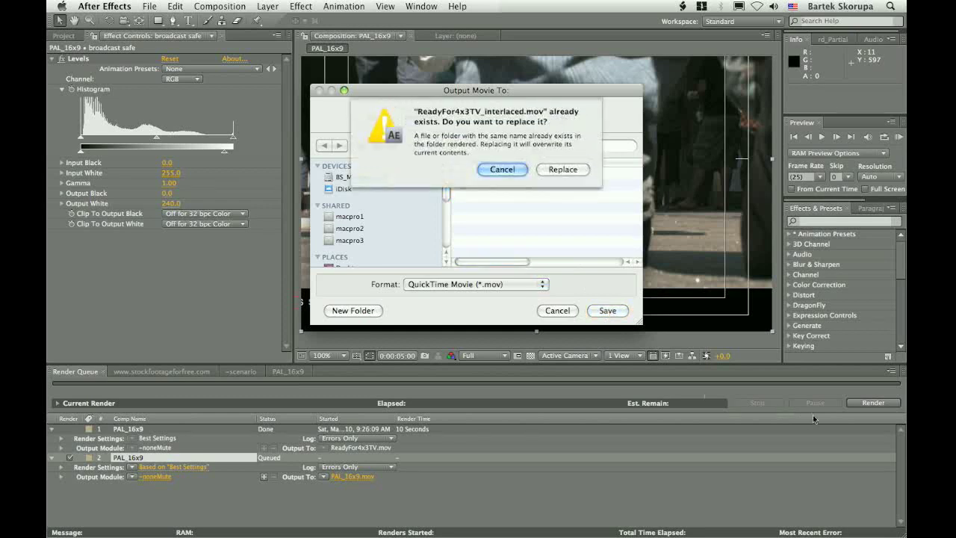
pyautogui.click(560, 170)
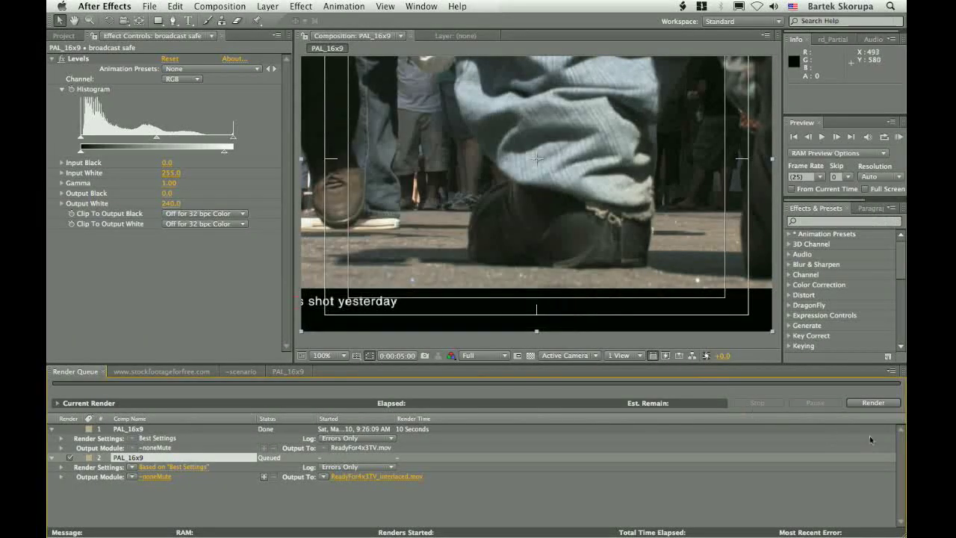
pyautogui.click(875, 405)
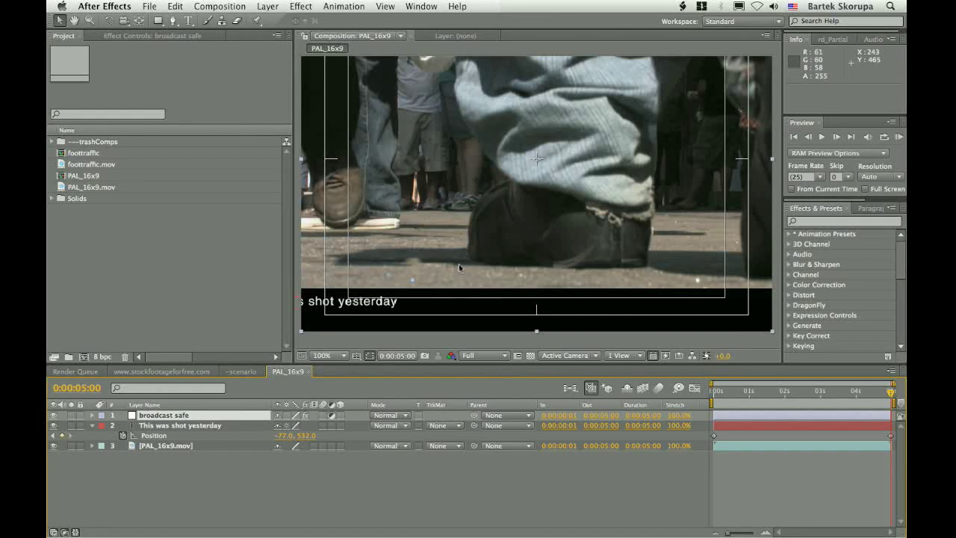
# Import PAL_16x9_progressive.mov and create a new composition from it
pyautogui.click(200, 263)
pyautogui.press('super+i')
pyautogui.click(434, 145)
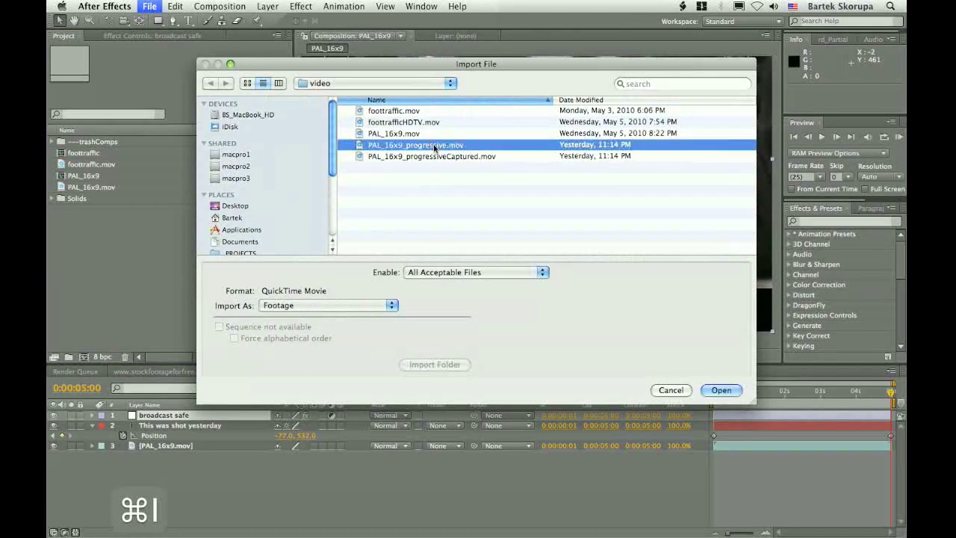
pyautogui.doubleClick(434, 146)
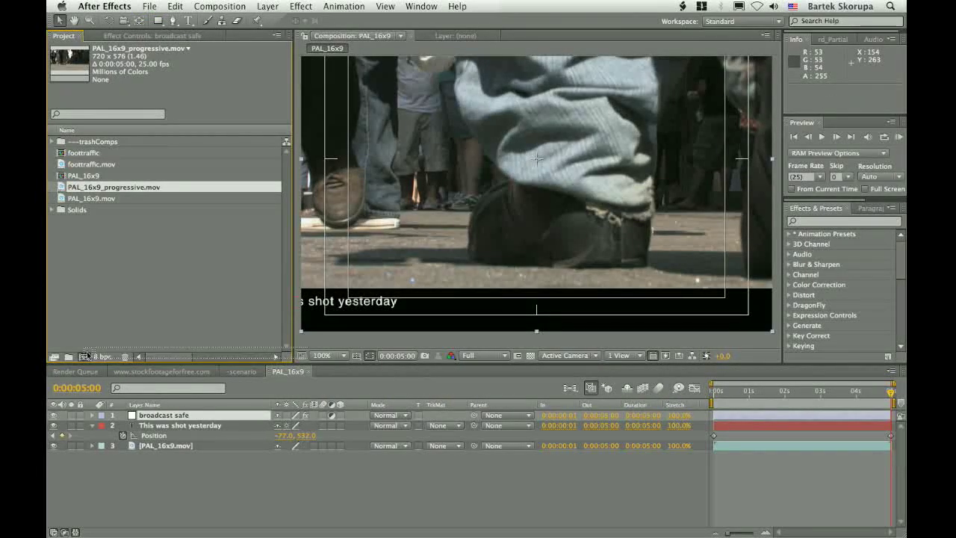
pyautogui.moveTo(85, 353); pyautogui.dragTo(85, 354)
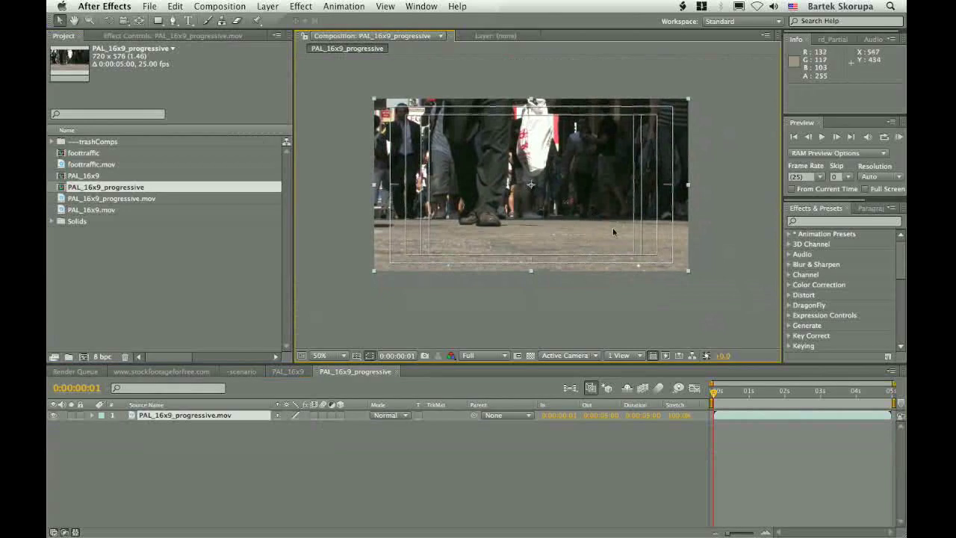
# Apply the --skanlines preset, adding a Solid 2 layer with the skanlines upper field effect
pyautogui.click(789, 234)
pyautogui.click(798, 243)
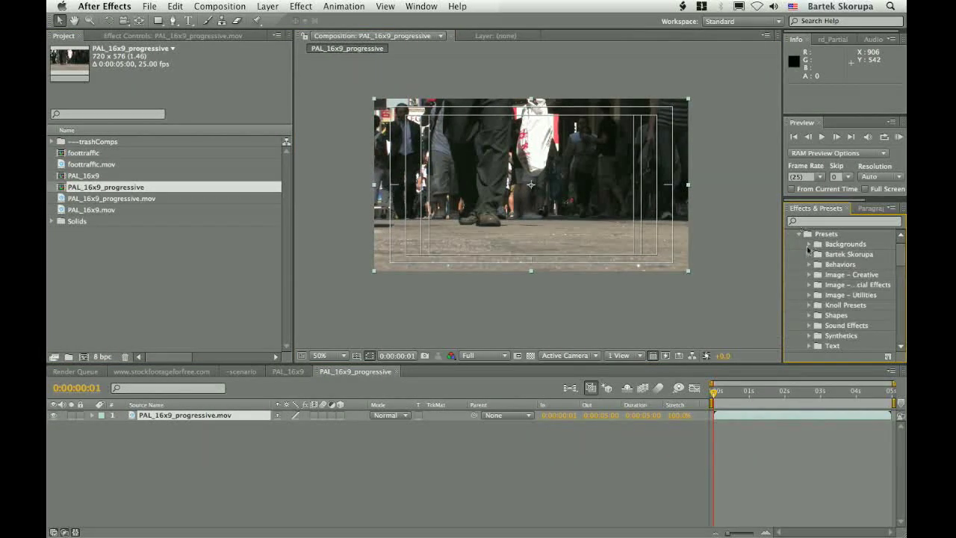
pyautogui.click(810, 254)
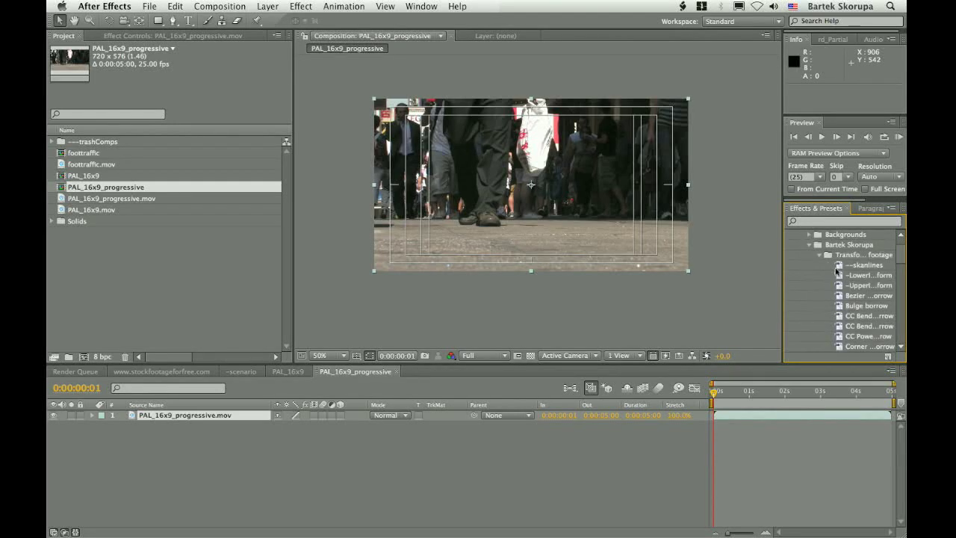
pyautogui.moveTo(861, 265); pyautogui.dragTo(705, 304)
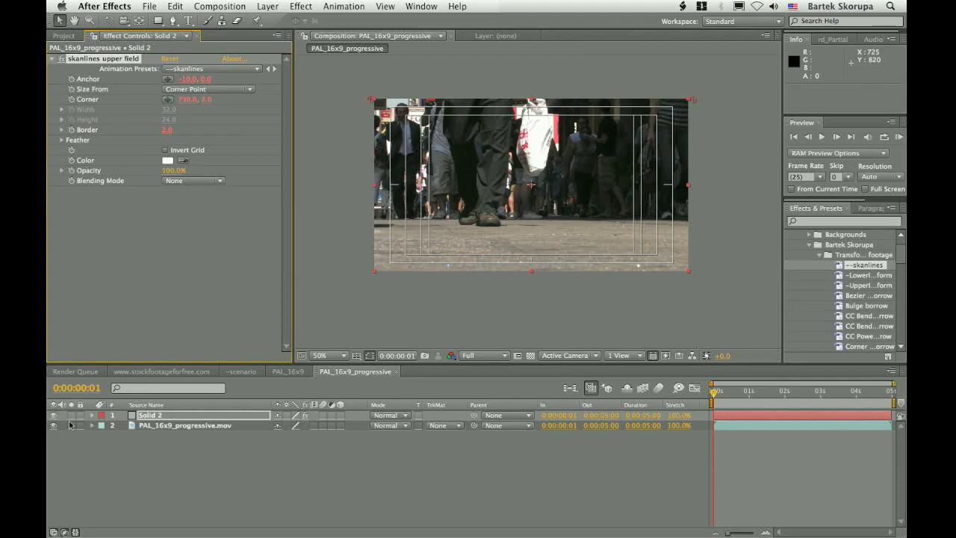
pyautogui.click(153, 416)
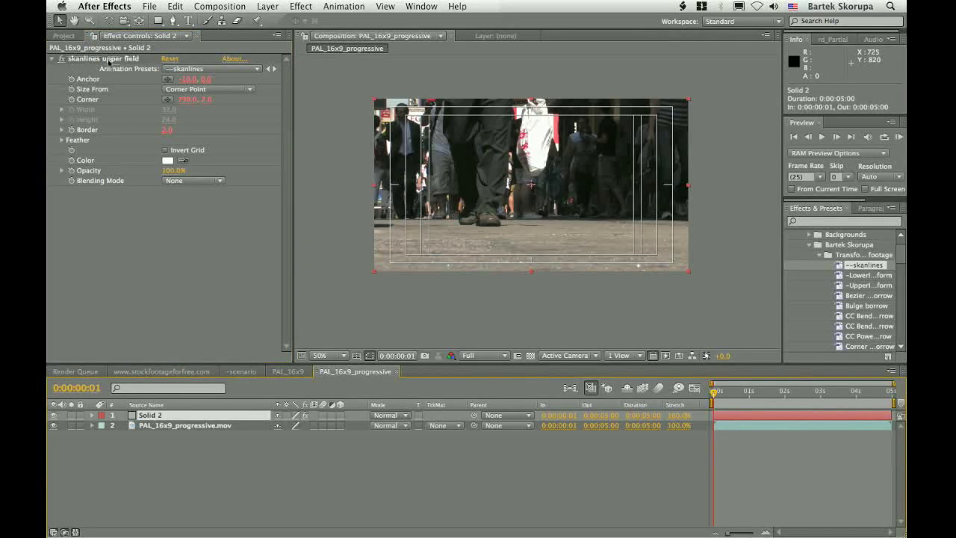
pyautogui.click(111, 60)
pyautogui.scroll(6, 599, 224)
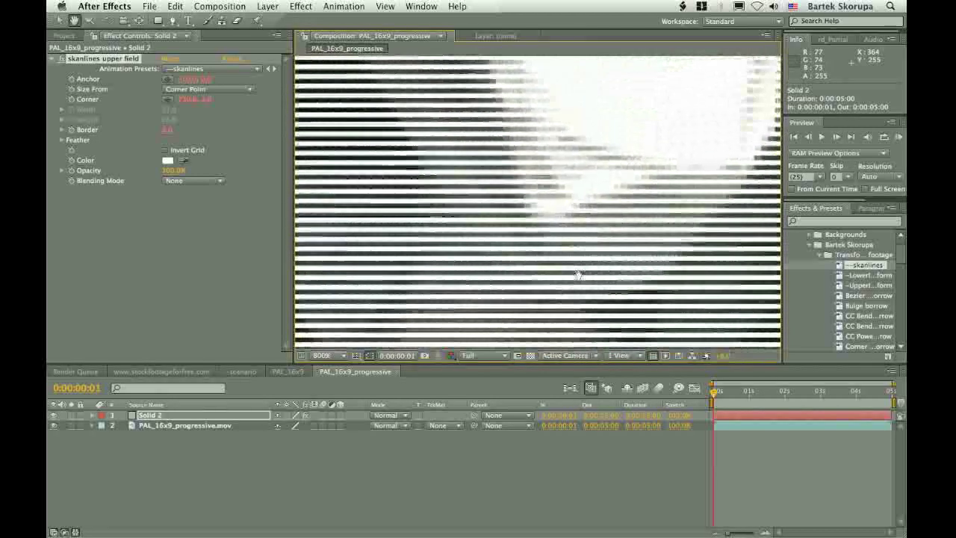
# Time-stretch the footage layer to 200%
pyautogui.click(583, 203)
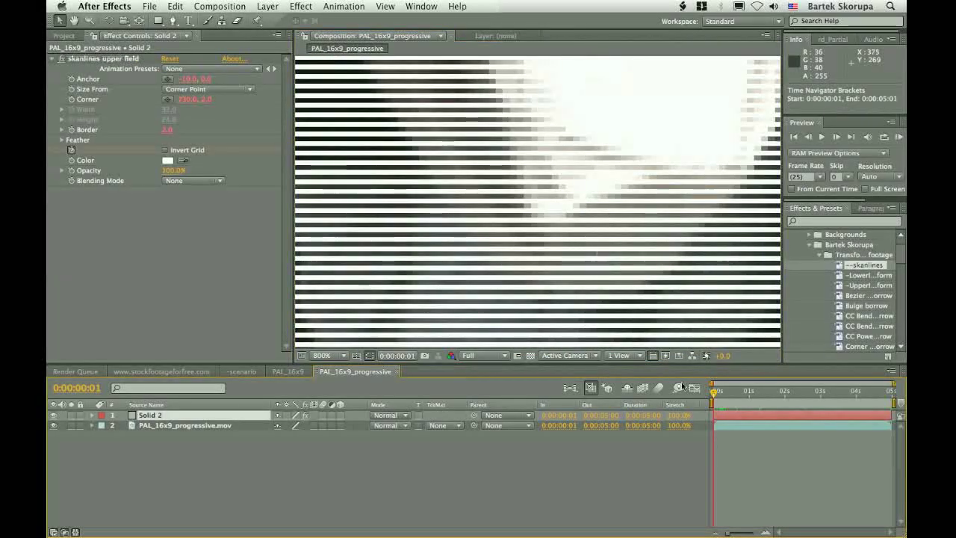
pyautogui.click(676, 426)
pyautogui.write('200')
pyautogui.press('Return')
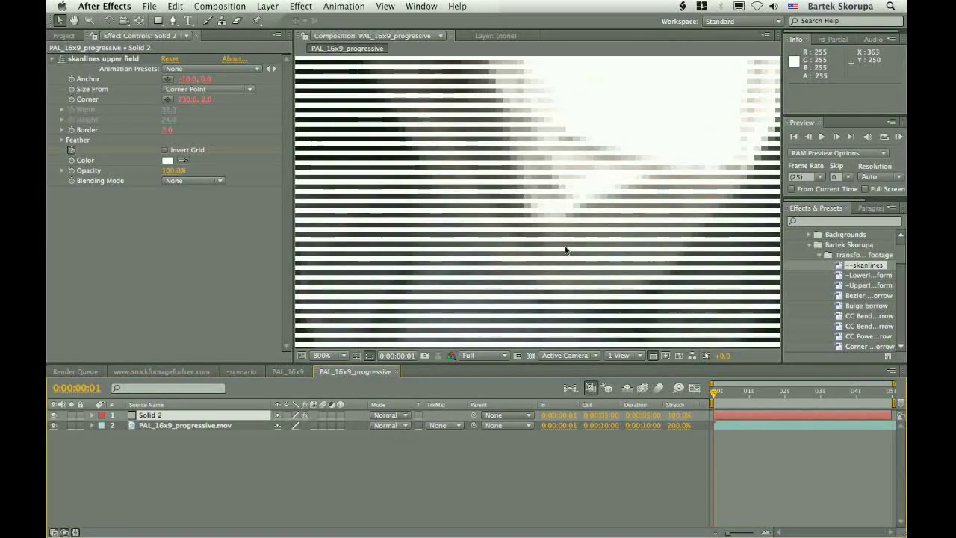
# Set the PAL_16x9_progressive.mov layer's track matte to Alpha Matte "Solid 2"
pyautogui.click(180, 425)
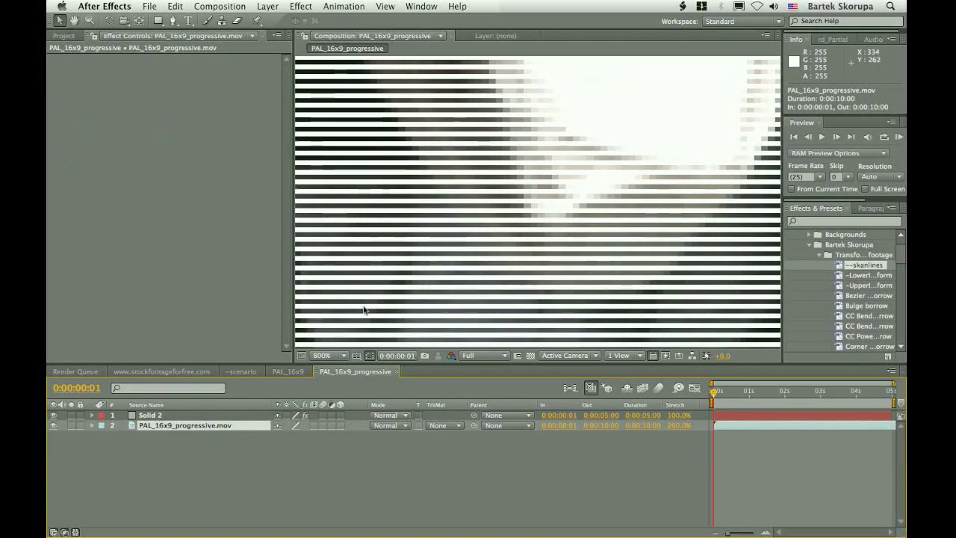
pyautogui.click(440, 426)
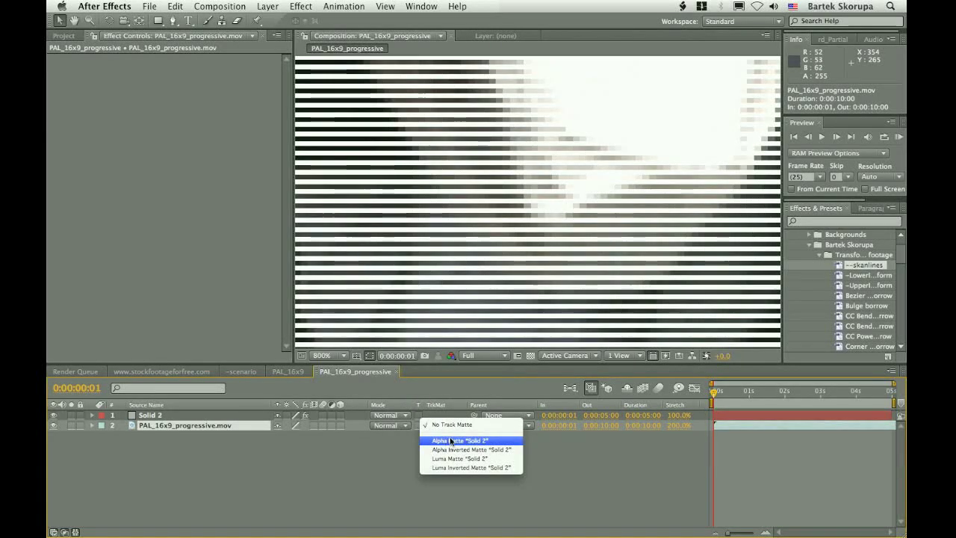
pyautogui.click(451, 441)
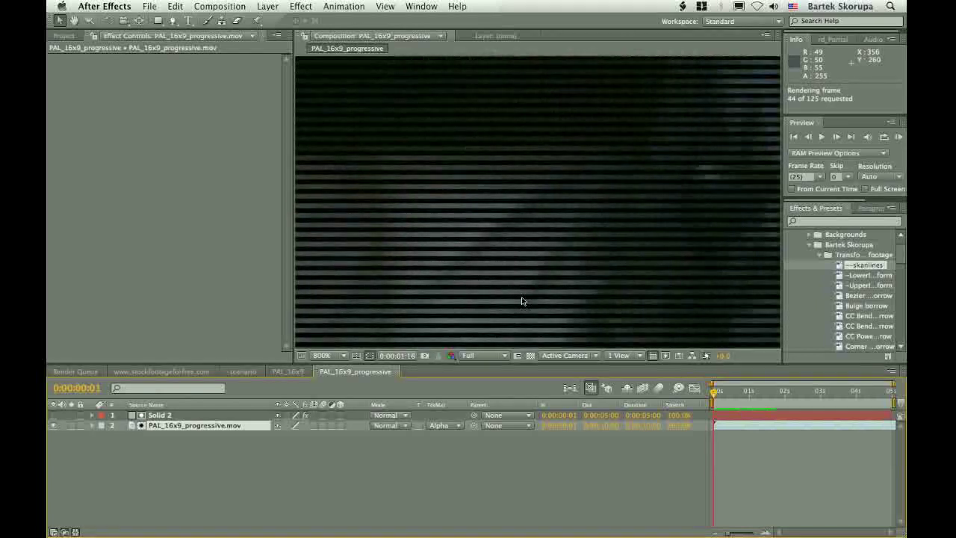
pyautogui.scroll(-6, 522, 297)
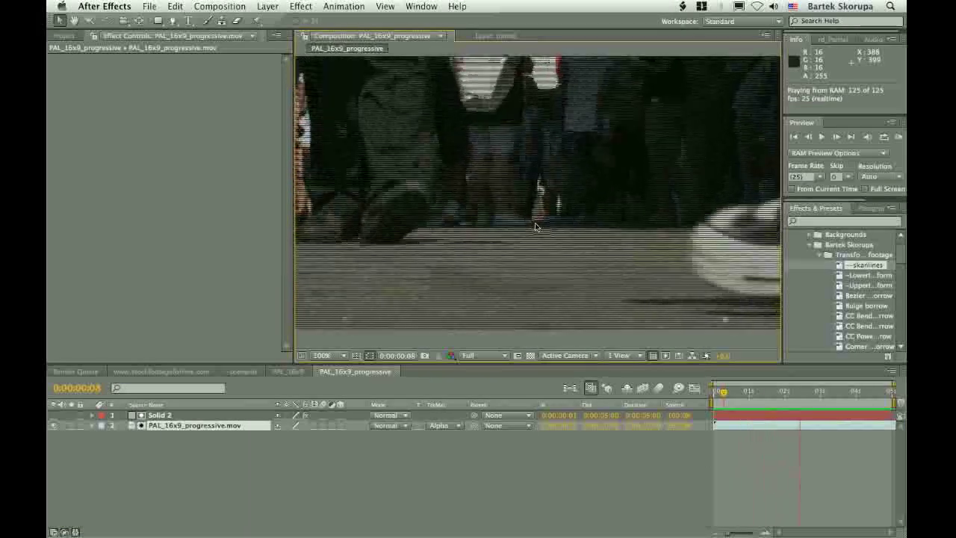
pyautogui.click(557, 252)
pyautogui.scroll(4, 557, 249)
pyautogui.moveTo(572, 213); pyautogui.dragTo(632, 209)
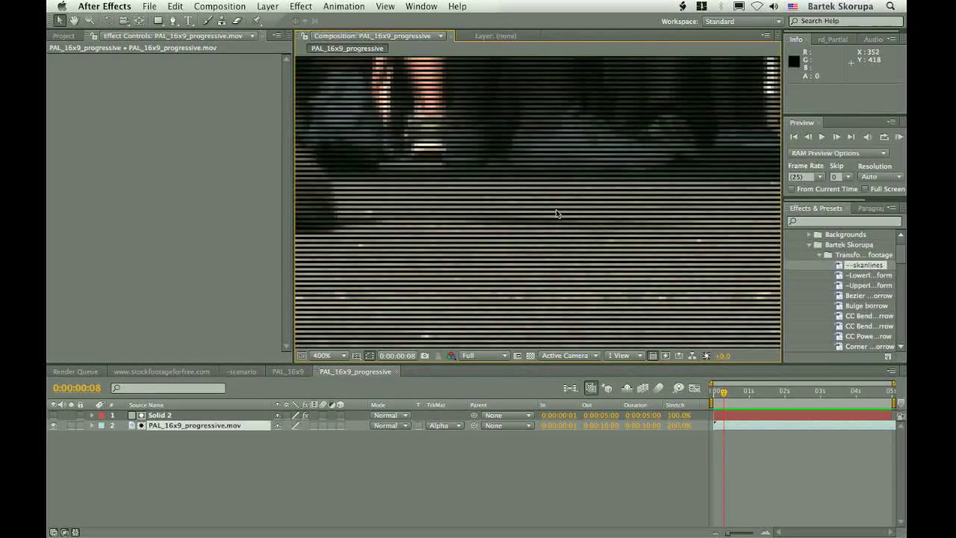
pyautogui.scroll(1, 556, 212)
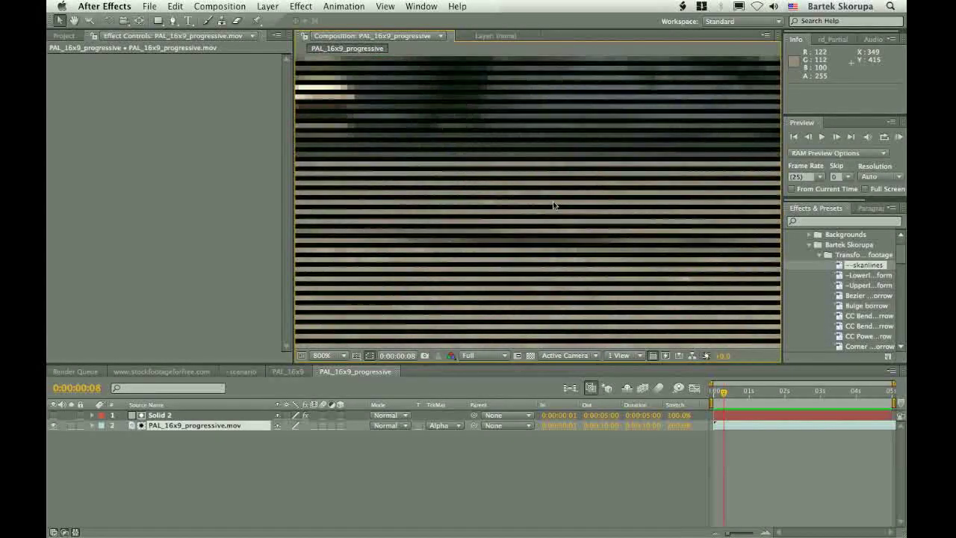
pyautogui.scroll(1, 572, 210)
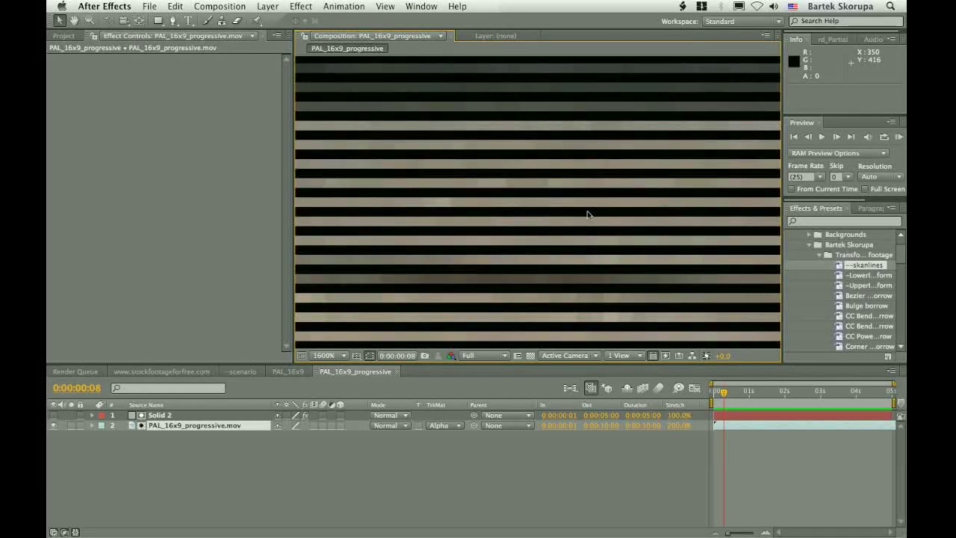
pyautogui.press('pagedown')
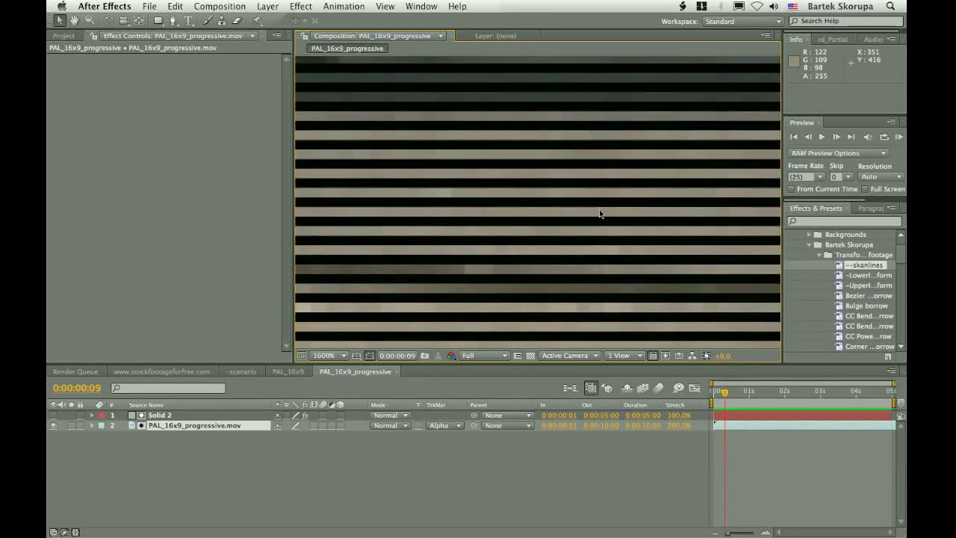
pyautogui.press('pagedown')
pyautogui.press('pagedown')
pyautogui.press('pagedown')
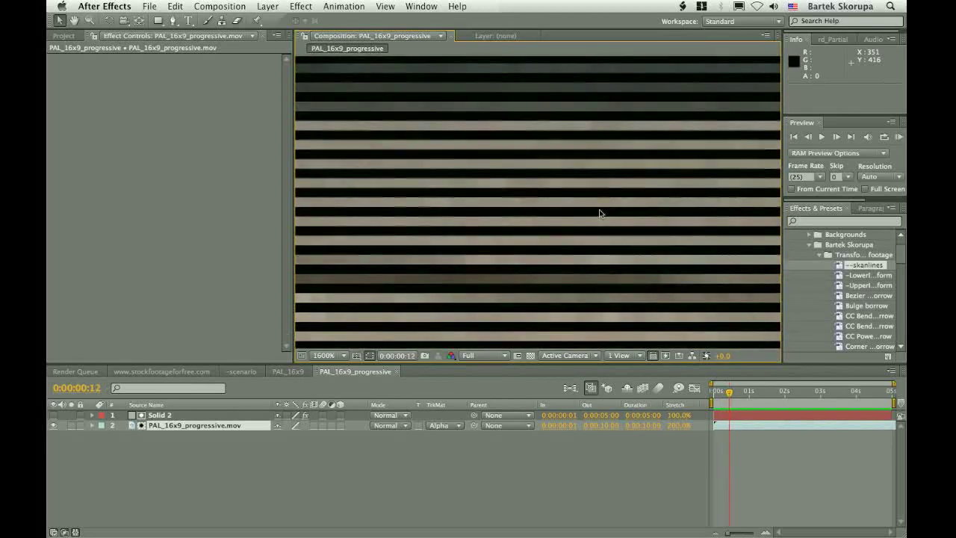
pyautogui.press('pagedown')
pyautogui.press('pagedown')
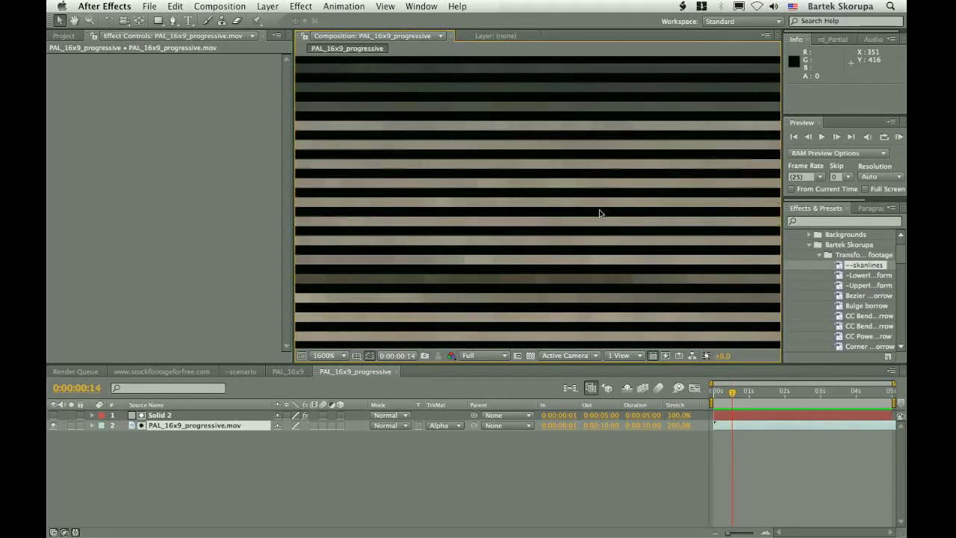
pyautogui.press('pagedown')
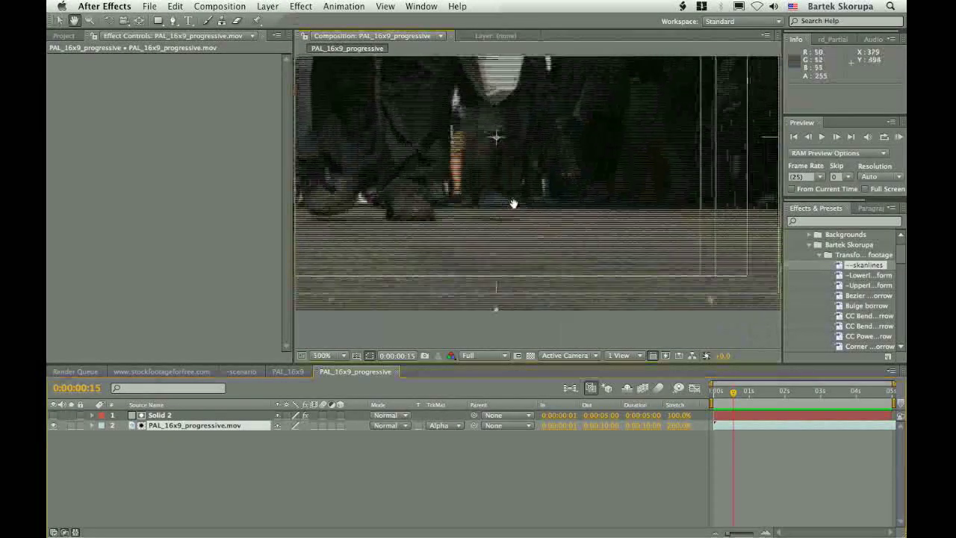
pyautogui.scroll(3, 558, 255)
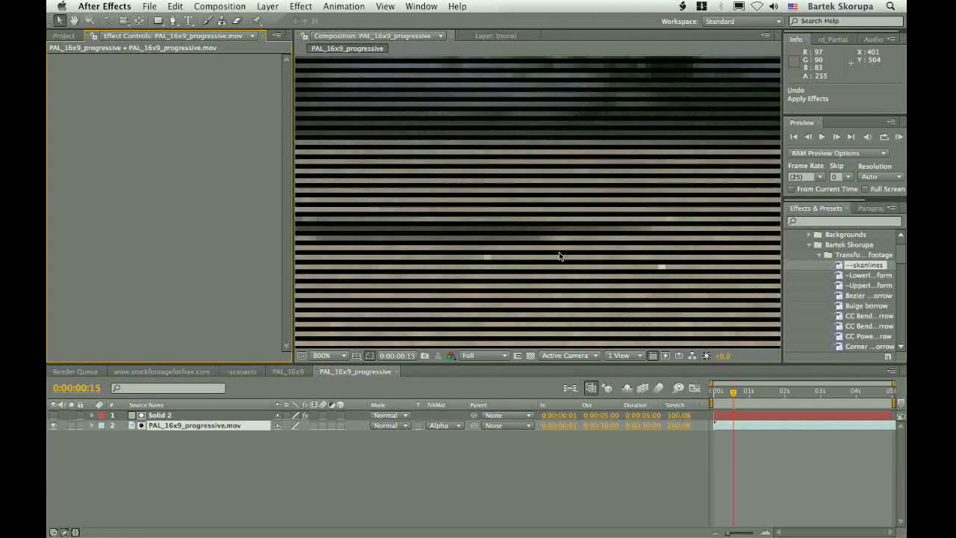
# Add a new adjustment layer and apply Fast Blur to it
pyautogui.click(454, 386)
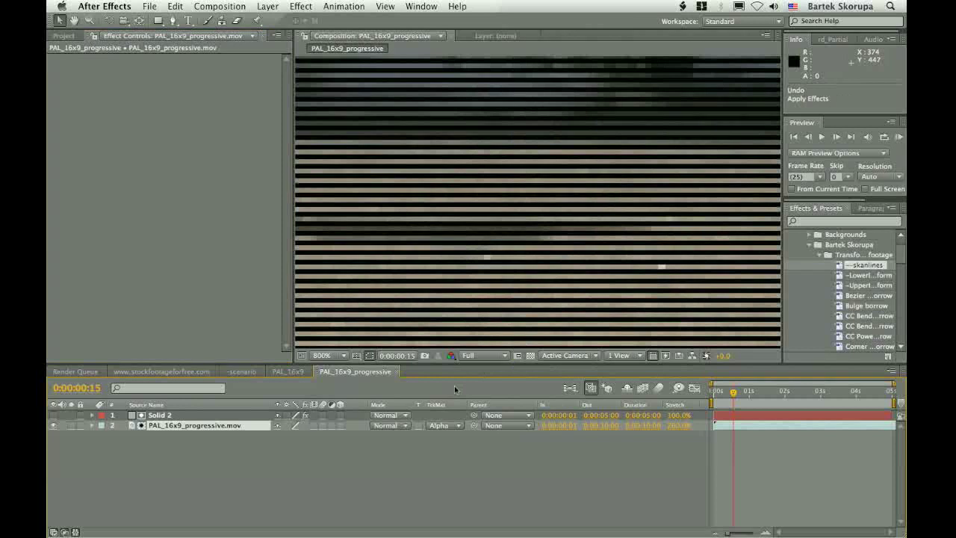
pyautogui.press('alt+super+y')
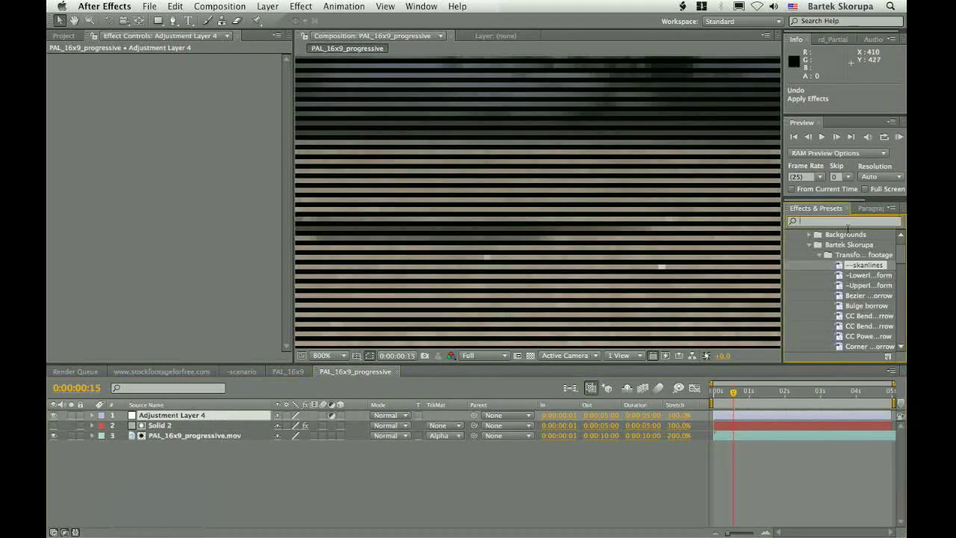
pyautogui.click(848, 222)
pyautogui.write('fast bl')
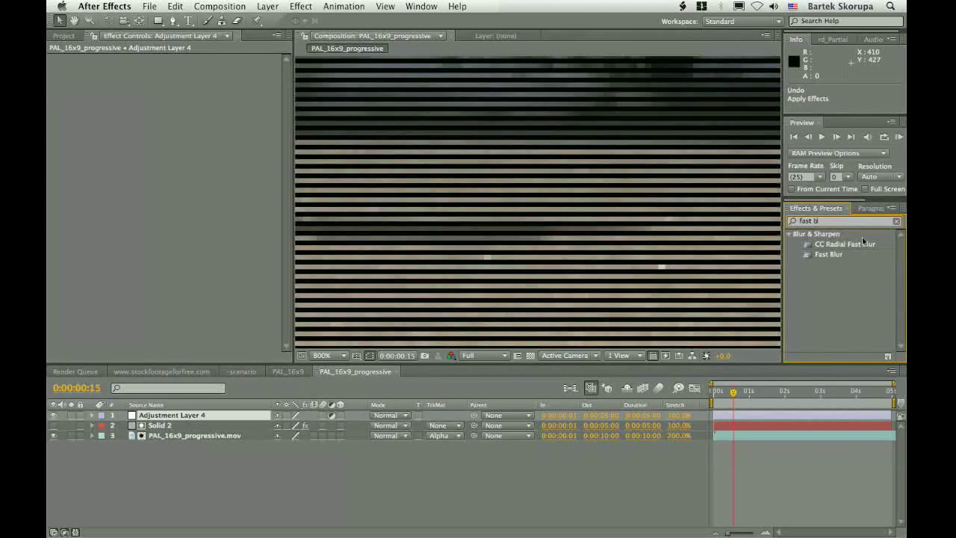
pyautogui.click(818, 255)
pyautogui.doubleClick(817, 255)
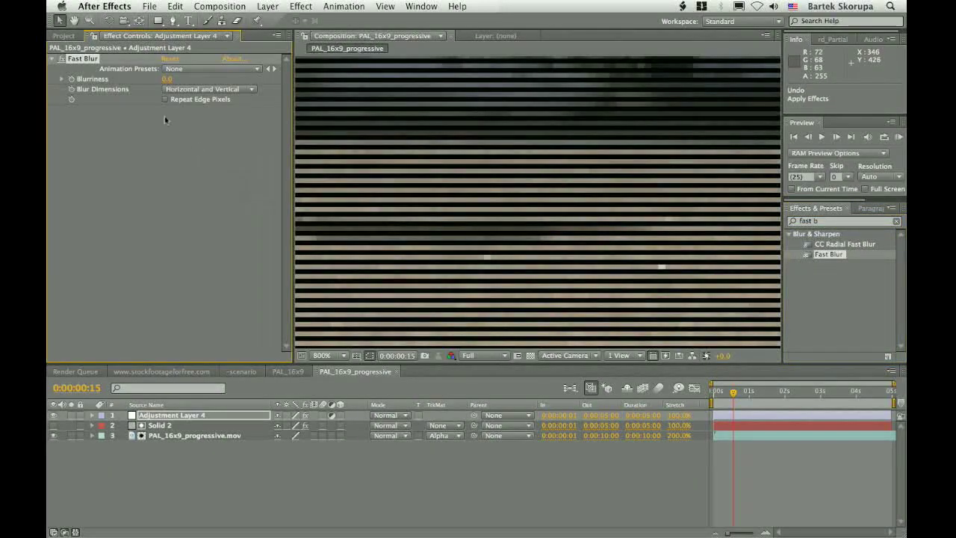
# Set Fast Blur's Blur Dimensions to Vertical and Blurriness to 1.0
pyautogui.click(195, 88)
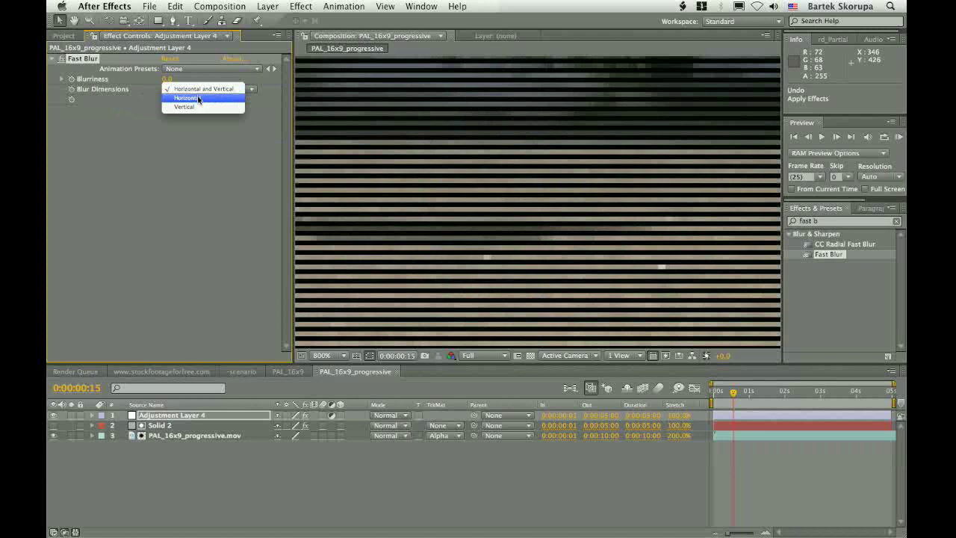
pyautogui.click(196, 107)
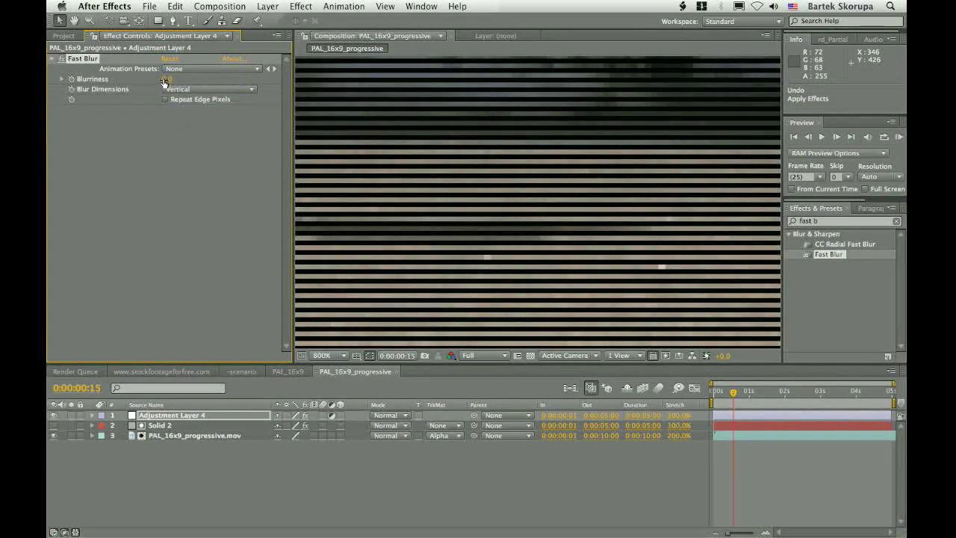
pyautogui.click(171, 79)
pyautogui.write('1')
pyautogui.press('Return')
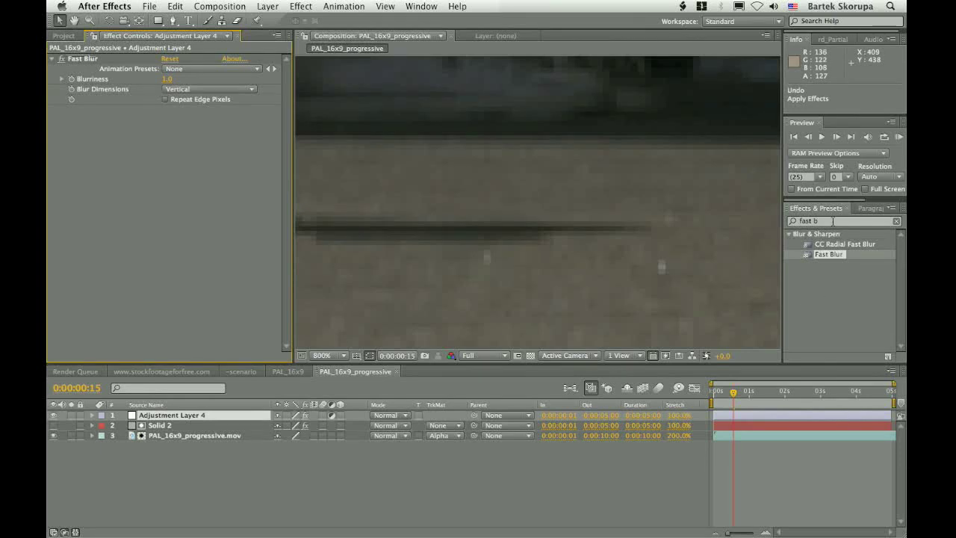
# Apply Alpha Levels to Adjustment Layer 4 with Input White Level set to 8
pyautogui.click(833, 221)
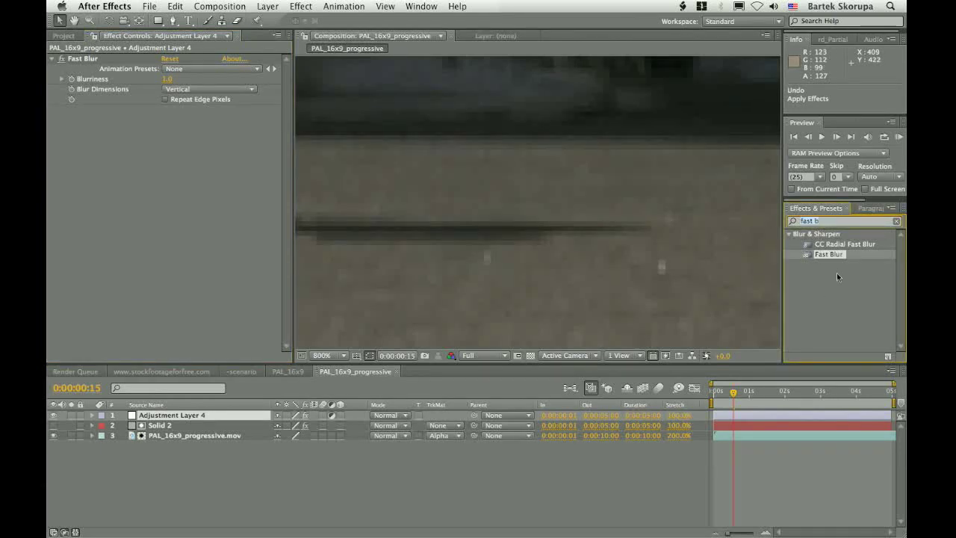
pyautogui.write('alpha')
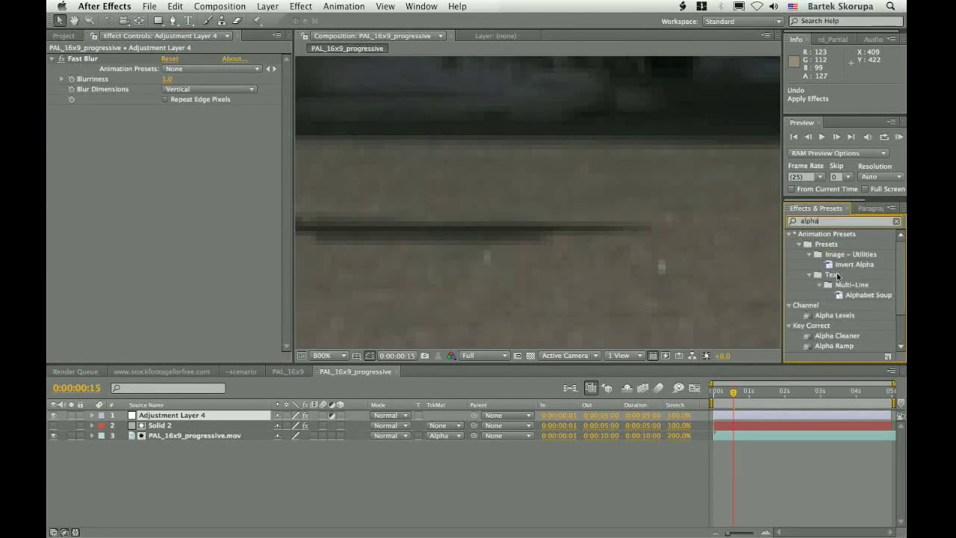
pyautogui.write(' le')
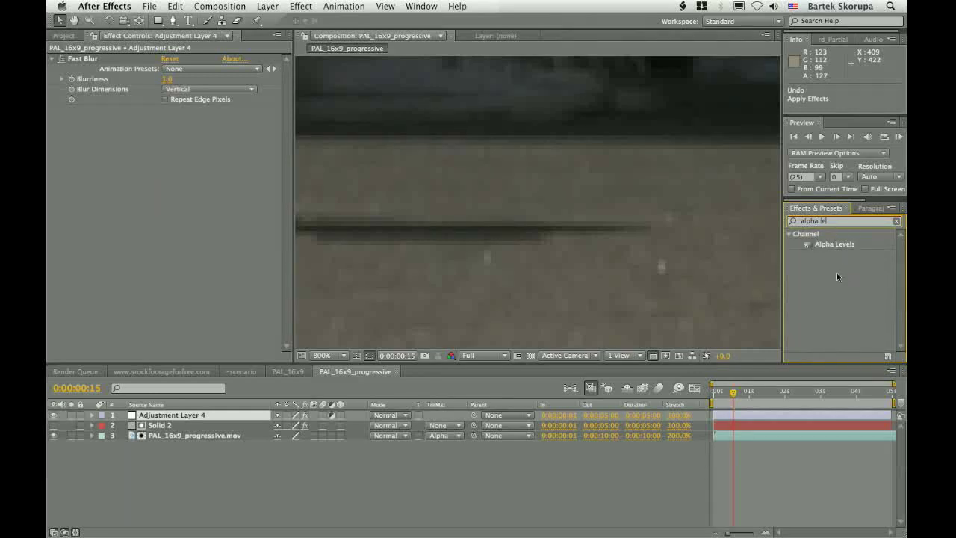
pyautogui.doubleClick(829, 246)
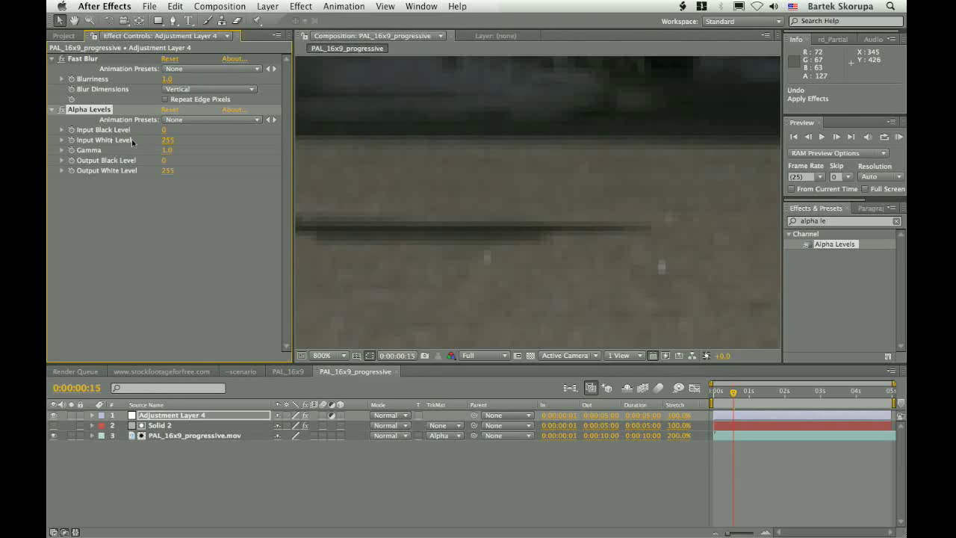
pyautogui.click(167, 140)
pyautogui.write('8')
pyautogui.press('Return')
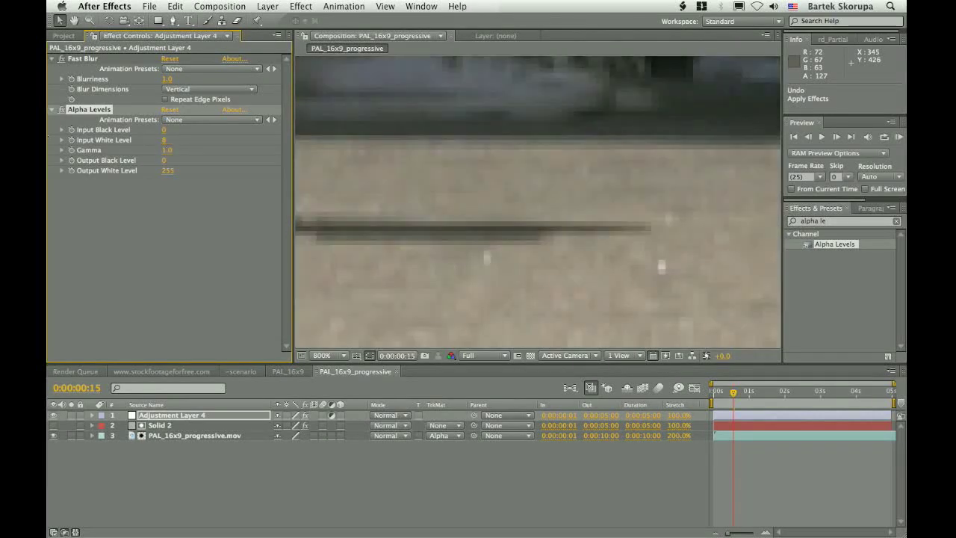
# Zoom the viewer to 50% and step frames around 0:00:00:18 to inspect the result
pyautogui.scroll(-4, 501, 200)
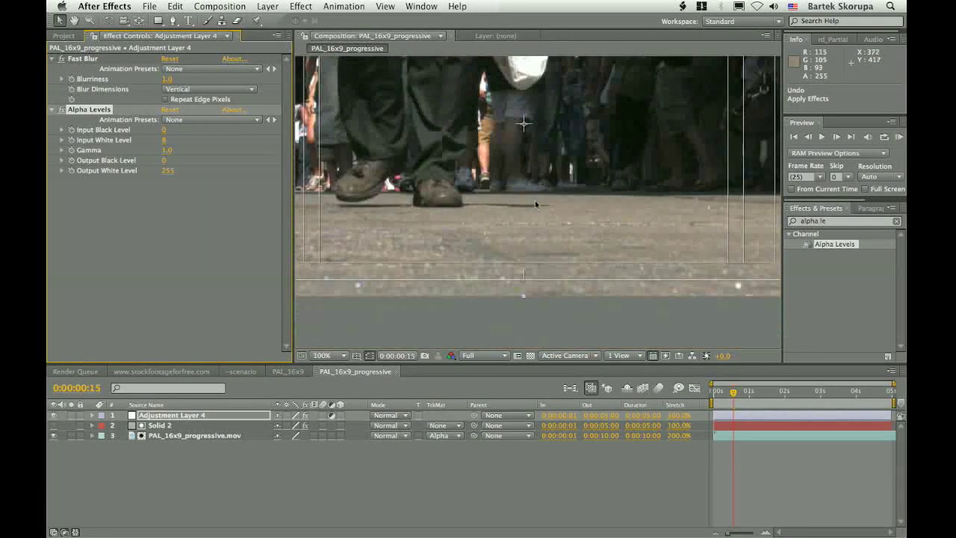
pyautogui.moveTo(526, 187); pyautogui.dragTo(535, 201)
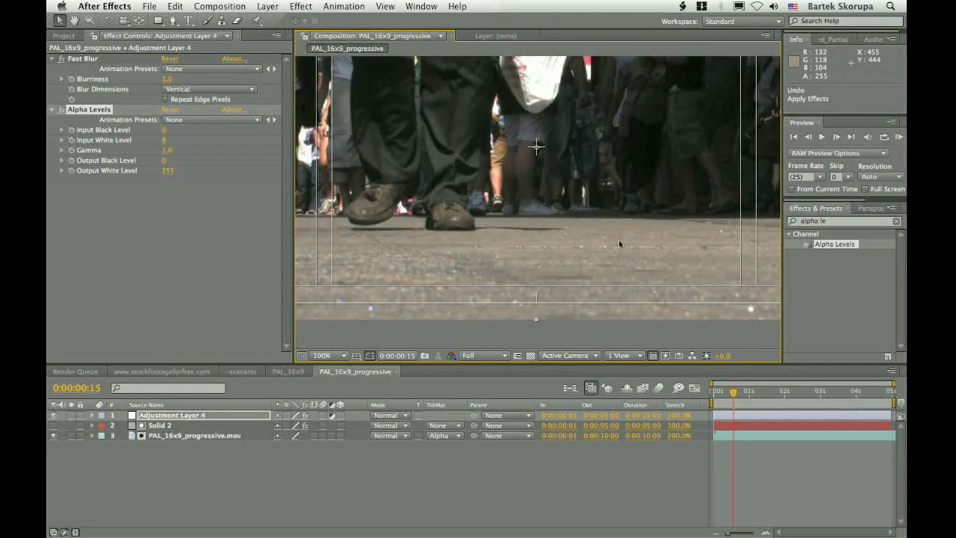
pyautogui.press('pagedown')
pyautogui.press('pagedown')
pyautogui.press('pagedown')
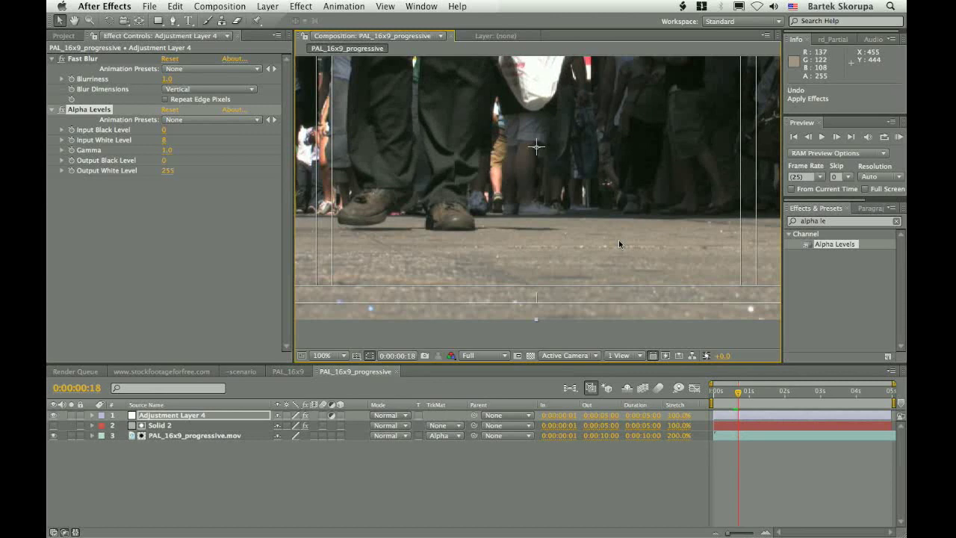
pyautogui.scroll(1, 610, 237)
pyautogui.moveTo(523, 241); pyautogui.dragTo(611, 226)
pyautogui.scroll(1, 623, 228)
pyautogui.scroll(-1, 614, 219)
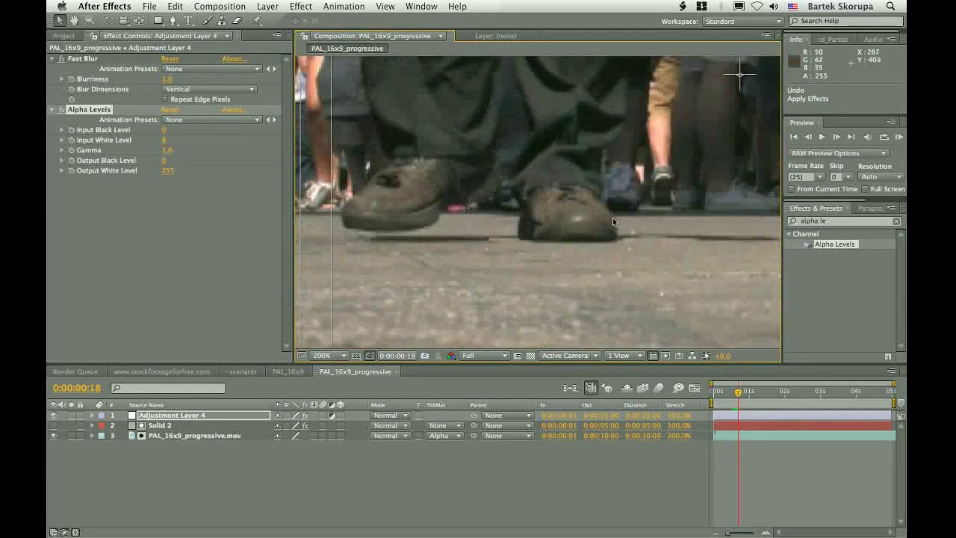
pyautogui.scroll(2, 589, 226)
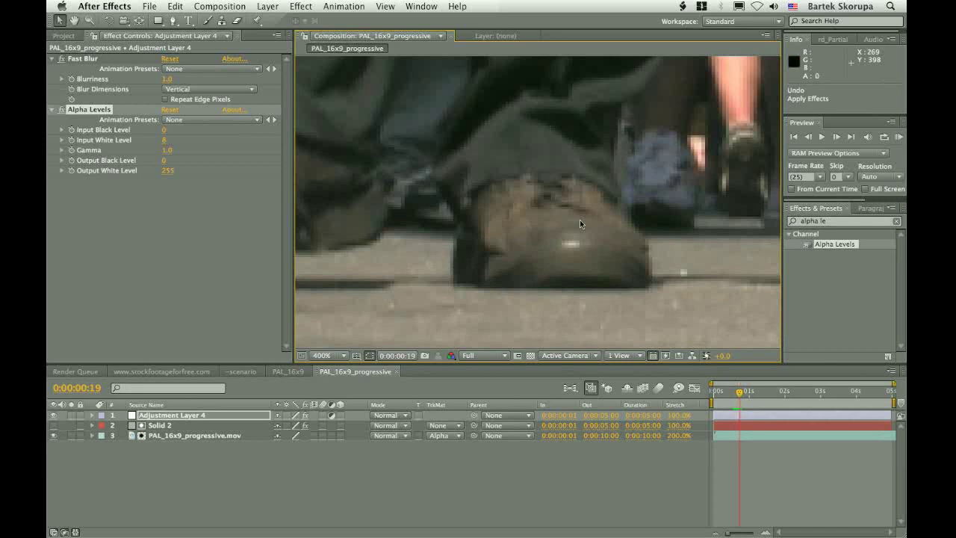
pyautogui.press('pageup')
pyautogui.press('pagedown')
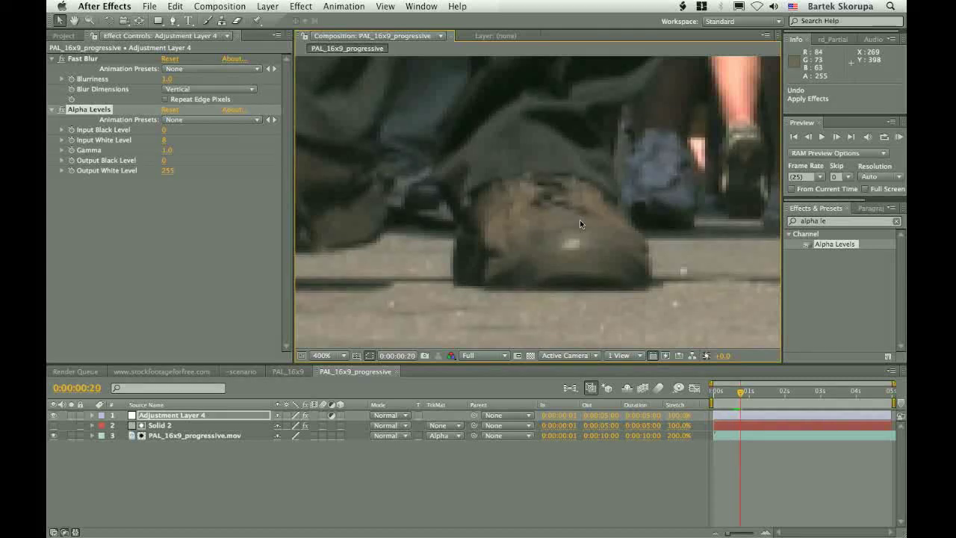
pyautogui.scroll(-2, 584, 201)
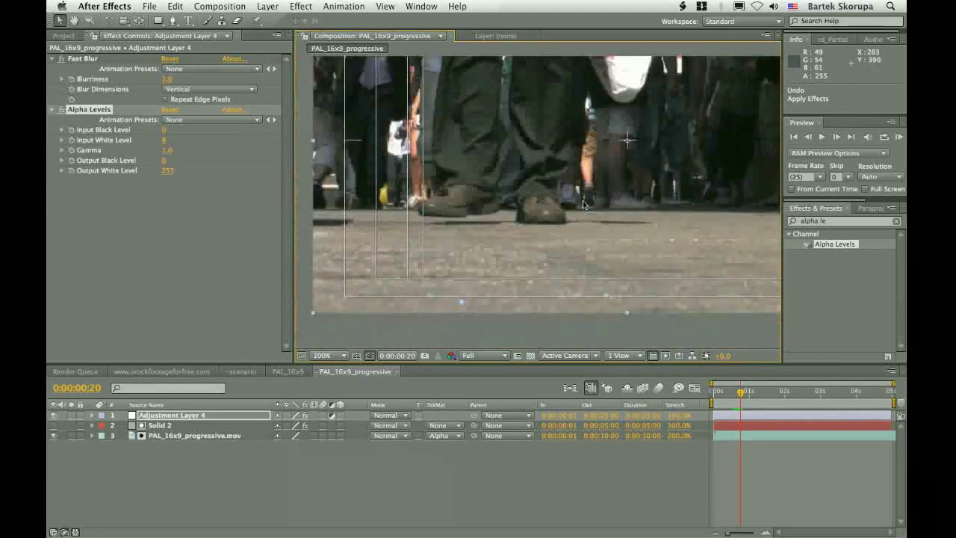
pyautogui.scroll(-2, 583, 201)
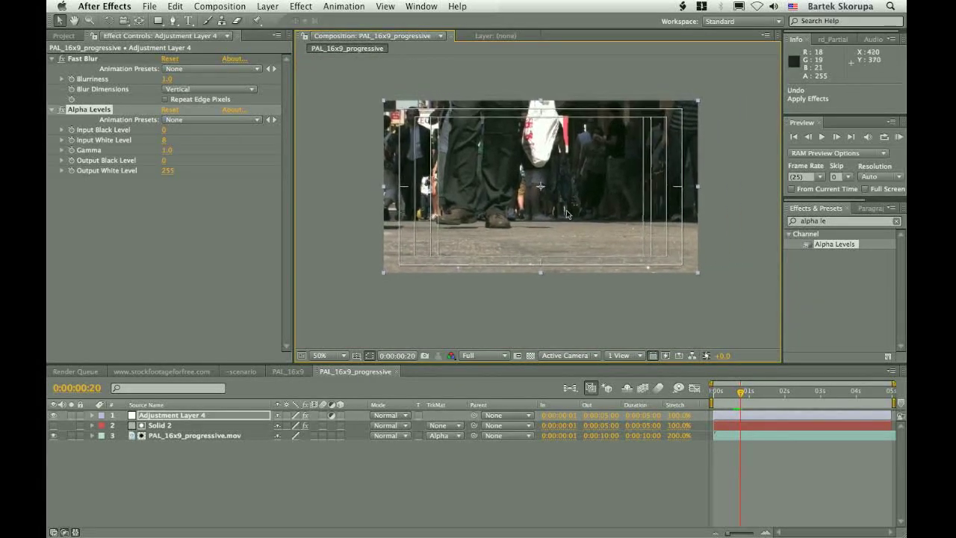
pyautogui.scroll(1, 566, 214)
pyautogui.scroll(-1, 566, 214)
pyautogui.moveTo(566, 215); pyautogui.dragTo(559, 223)
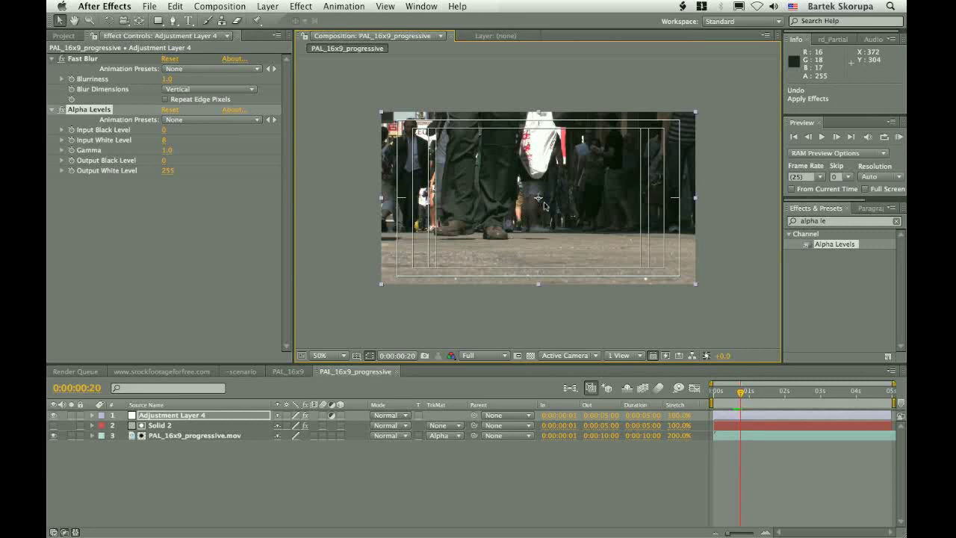
# Deselect Adjustment Layer 4 by clicking empty timeline space
pyautogui.click(538, 306)
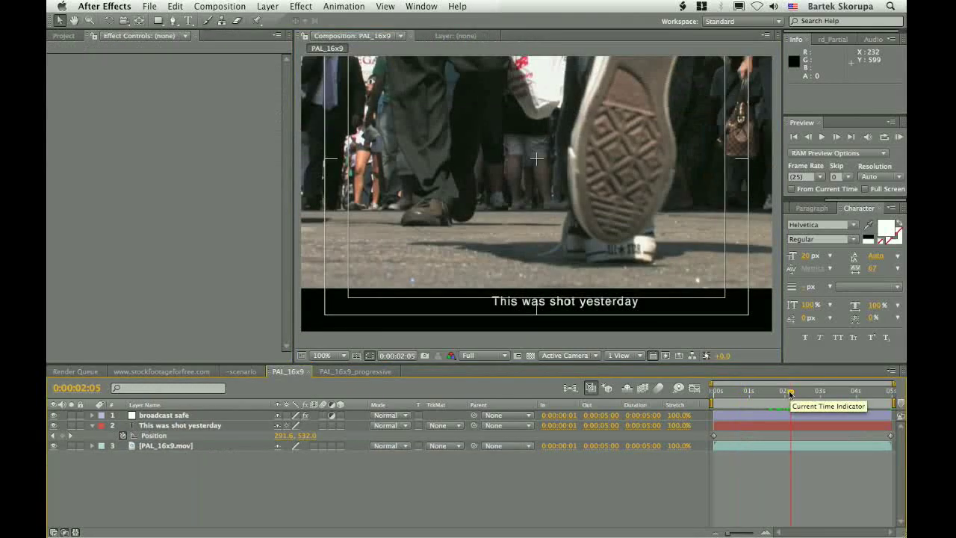
# Scrub the current time indicator to 0:00:02:24 in PAL_16x9
pyautogui.moveTo(792, 393); pyautogui.dragTo(819, 392)
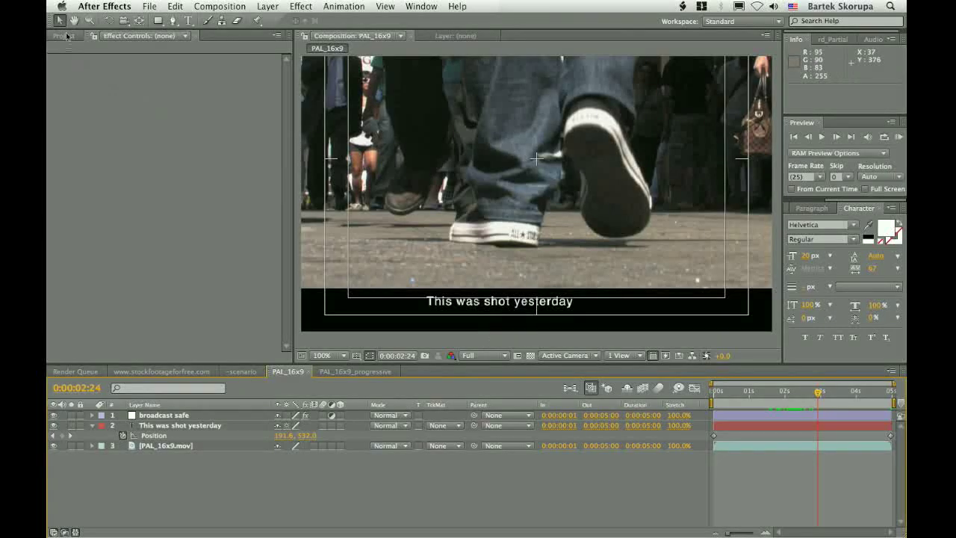
# Create a new PAL_16x10 composition from PAL_16x9.mov
pyautogui.click(66, 36)
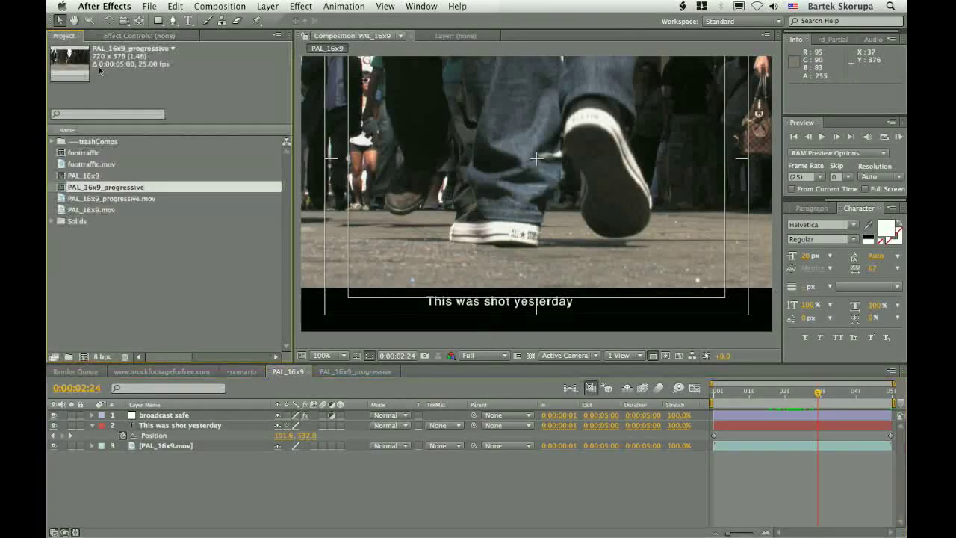
pyautogui.click(84, 209)
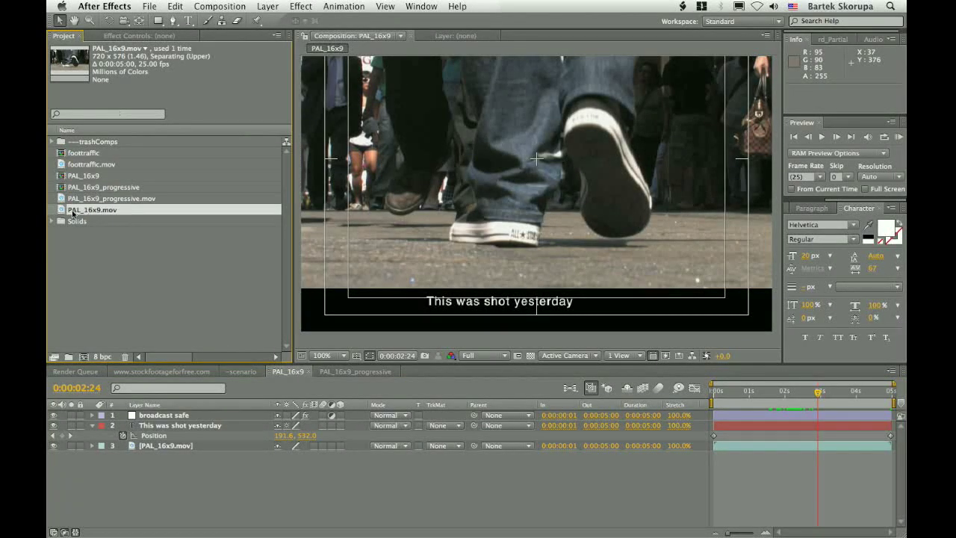
pyautogui.moveTo(86, 356); pyautogui.dragTo(84, 356)
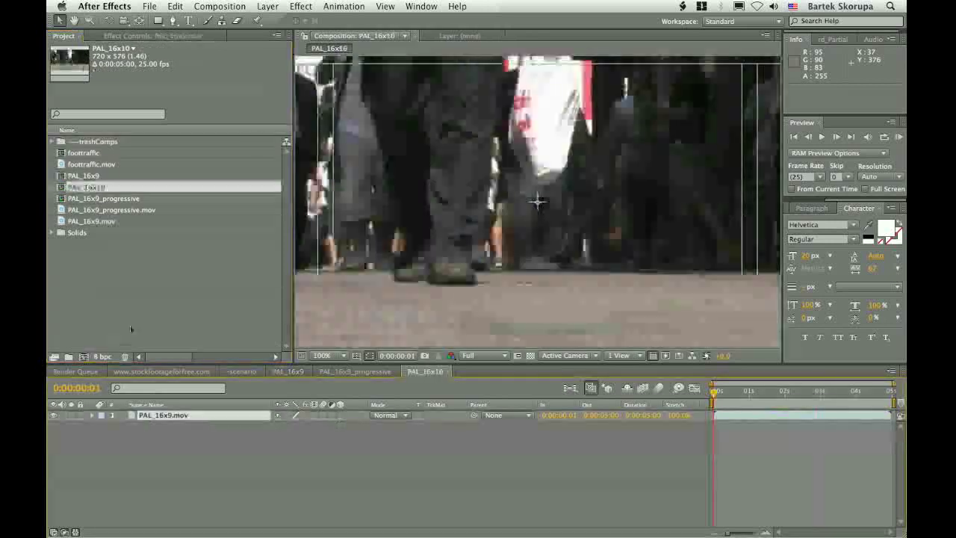
# Set PAL_16x9.mov's Separate Fields interpretation to Off
pyautogui.click(90, 222)
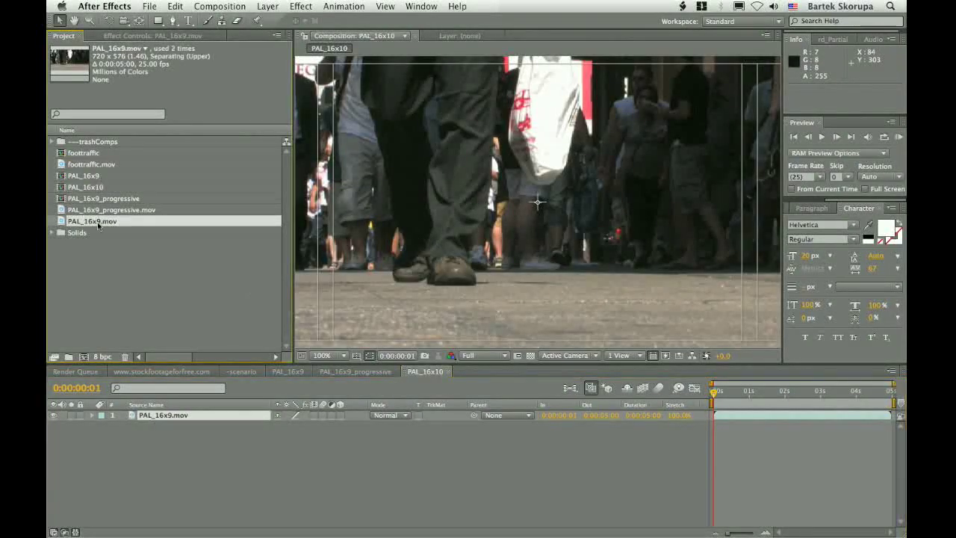
pyautogui.press('alt+super+g')
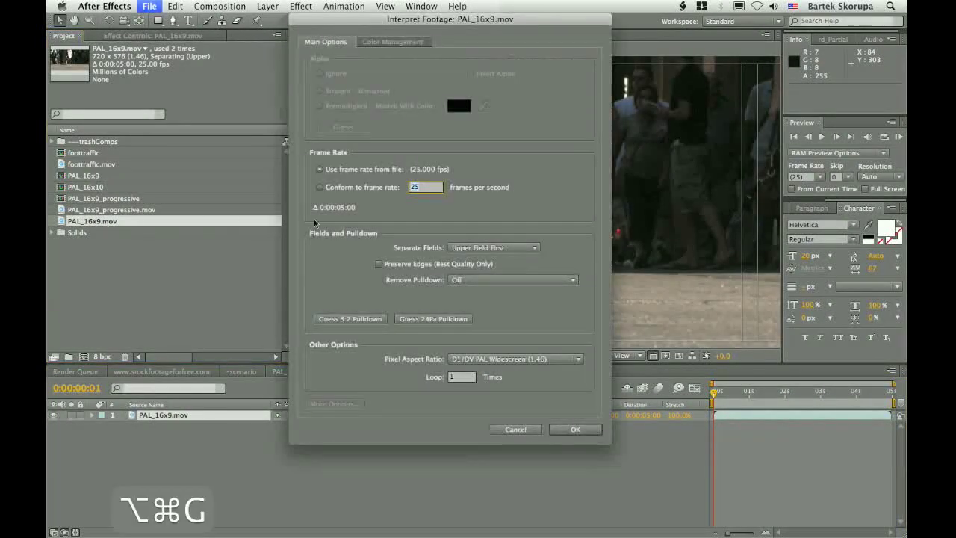
pyautogui.click(482, 248)
pyautogui.click(482, 259)
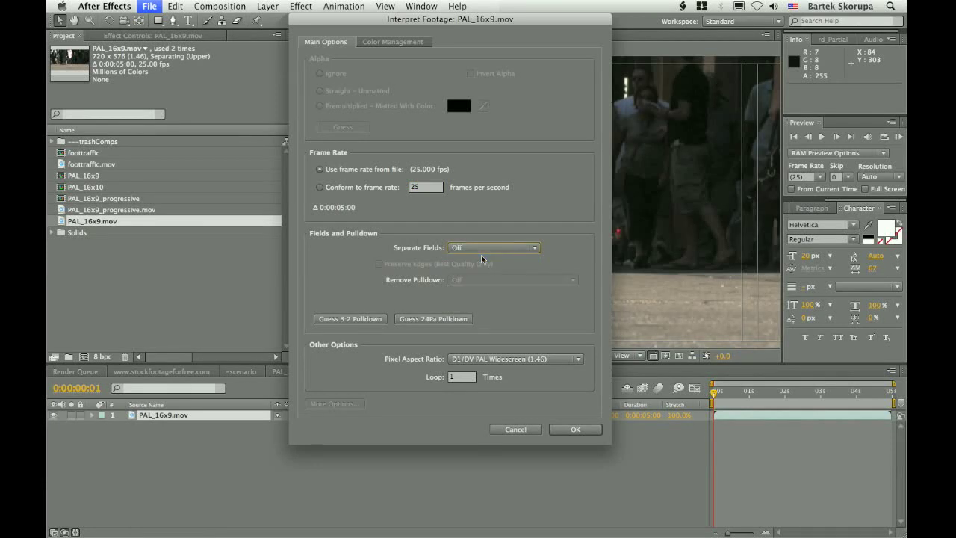
pyautogui.press('Return')
# Zoom to 400% near 0:00:01:10 and pan onto the interlaced spinning wheel
pyautogui.press('.')
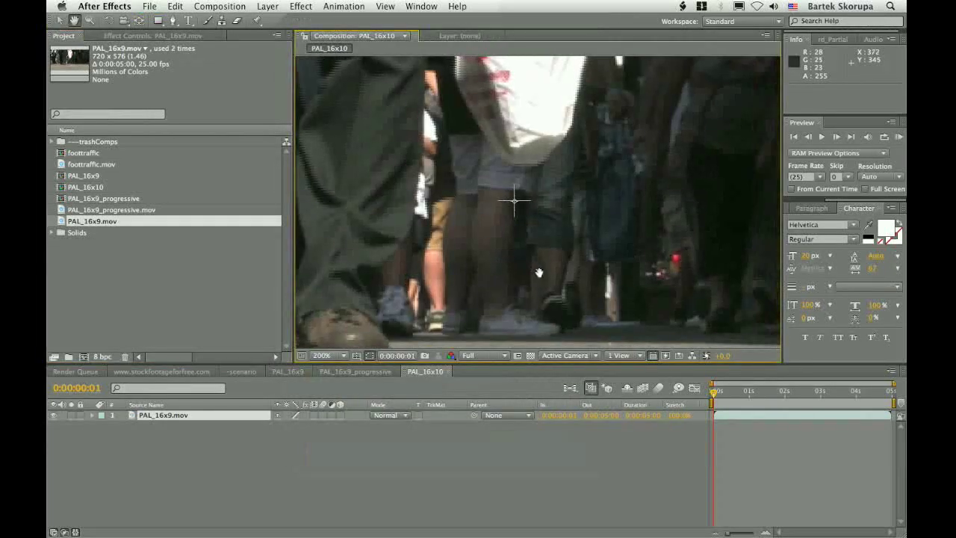
pyautogui.moveTo(719, 398); pyautogui.dragTo(762, 396)
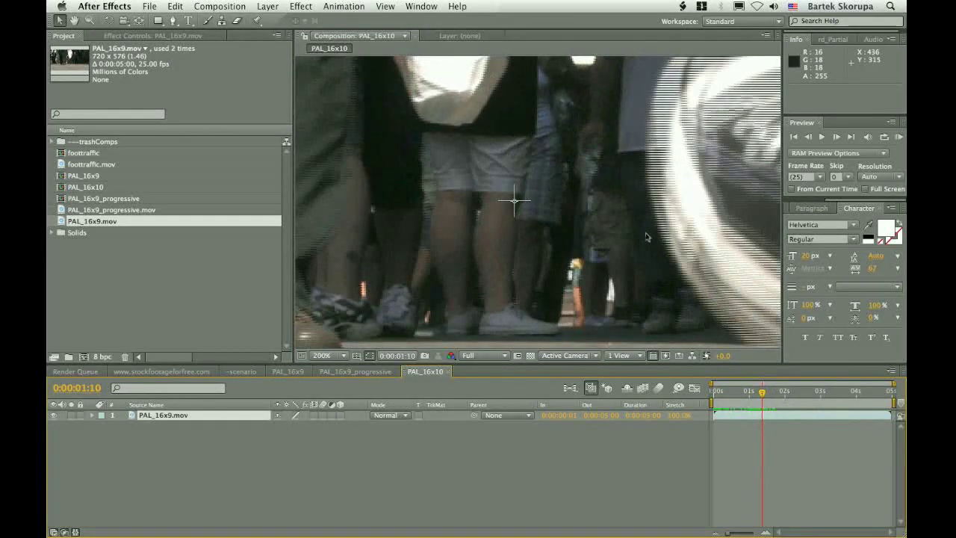
pyautogui.press('h')
pyautogui.moveTo(693, 211); pyautogui.dragTo(512, 241)
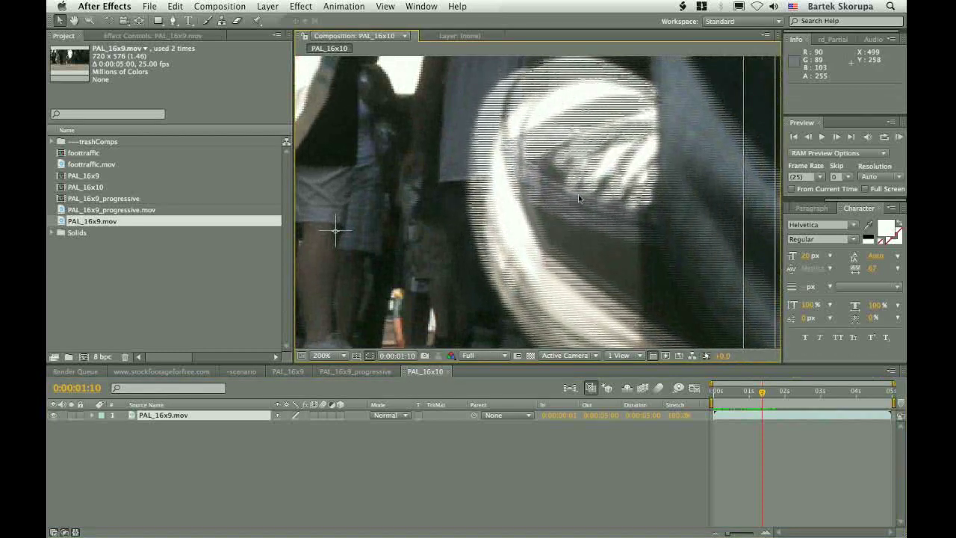
pyautogui.scroll(2, 582, 224)
pyautogui.moveTo(574, 191); pyautogui.dragTo(616, 209)
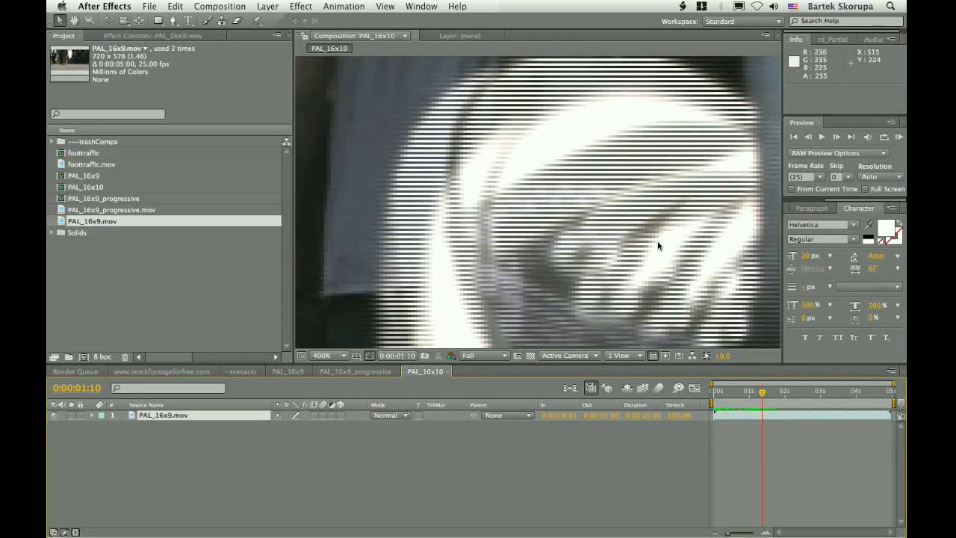
# Scale the PAL_16x10 footage layer down to 63% and recentre the sneaker
pyautogui.click(106, 222)
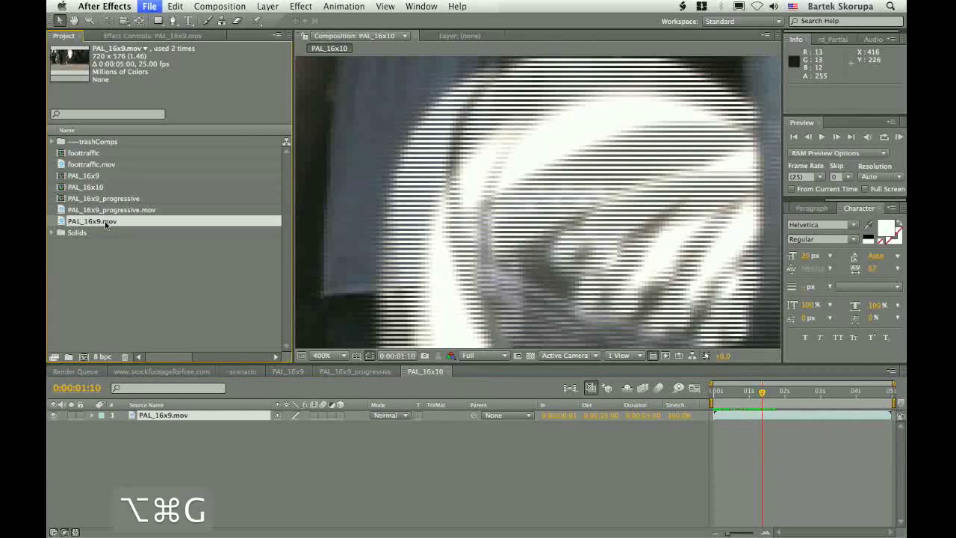
pyautogui.press('alt+super+g')
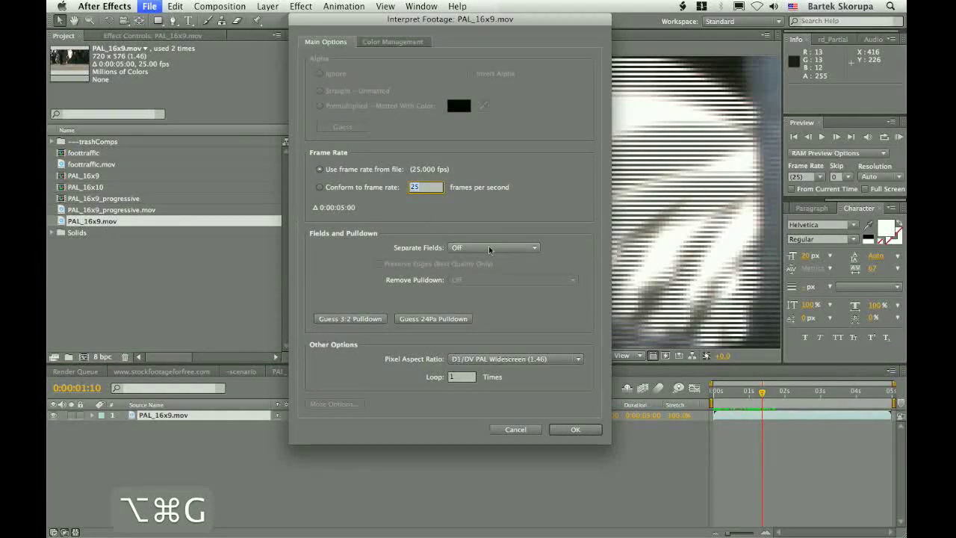
pyautogui.press('Return')
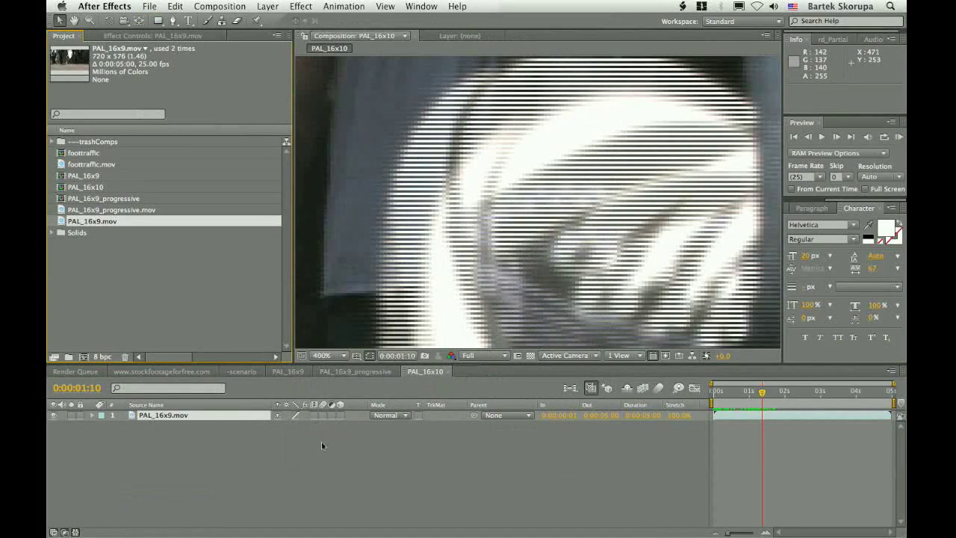
pyautogui.click(249, 426)
pyautogui.press('s')
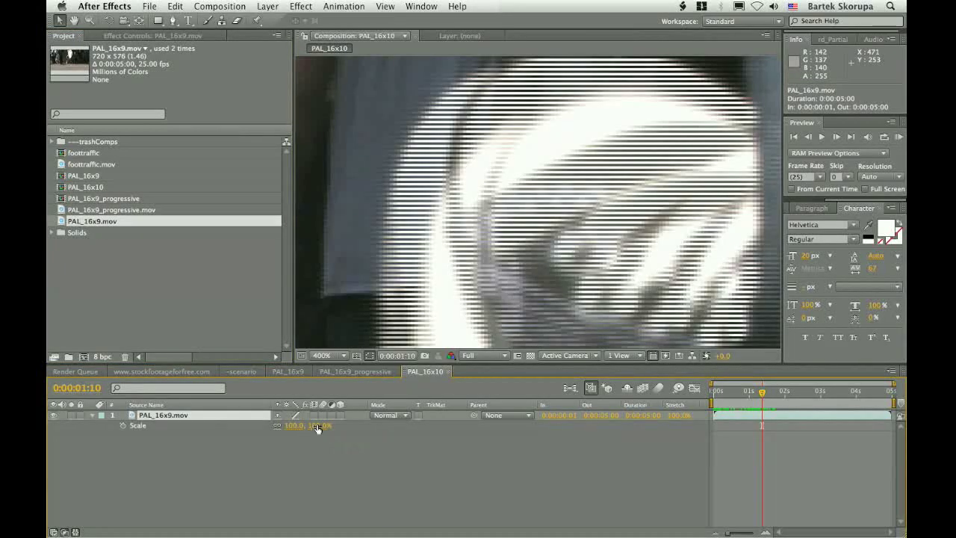
pyautogui.moveTo(314, 426)
pyautogui.mouseDown()
pyautogui.moveTo(322, 426)
pyautogui.moveTo(305, 426)
pyautogui.mouseUp()
pyautogui.press('h')
pyautogui.moveTo(544, 292); pyautogui.dragTo(610, 210)
pyautogui.moveTo(576, 177); pyautogui.dragTo(602, 241)
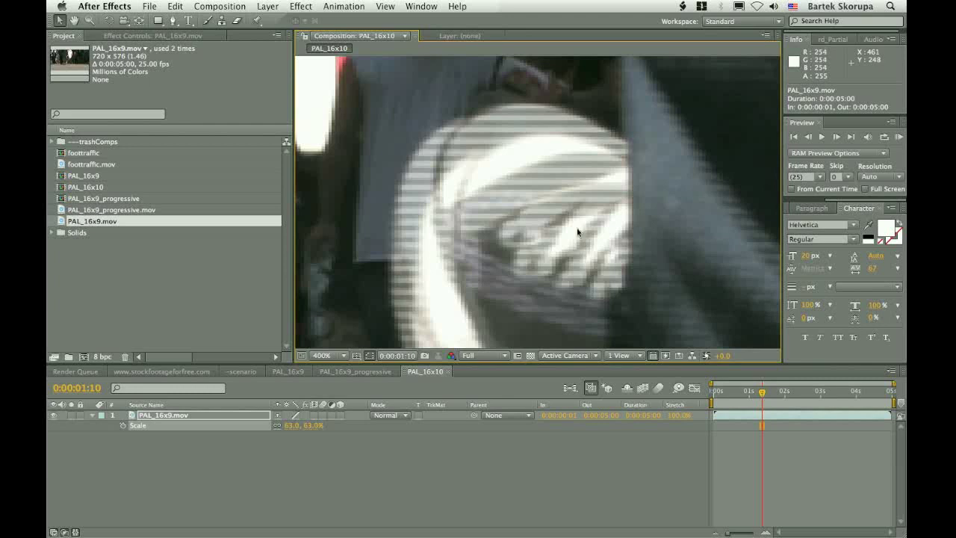
# Interpret PAL_16x9.mov with Separate Fields set to Upper Field First
pyautogui.click(117, 221)
pyautogui.press('alt+super+g')
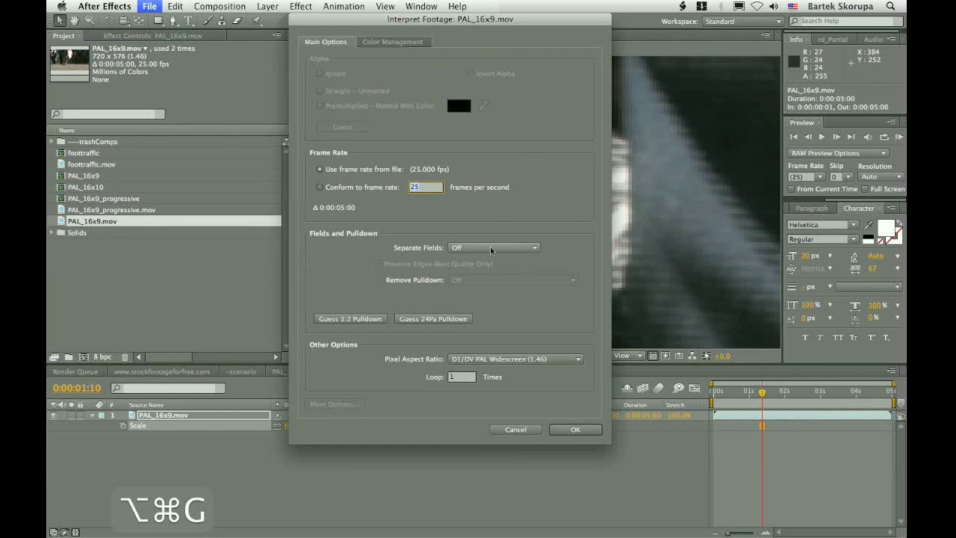
pyautogui.click(489, 247)
pyautogui.click(491, 277)
pyautogui.press('Return')
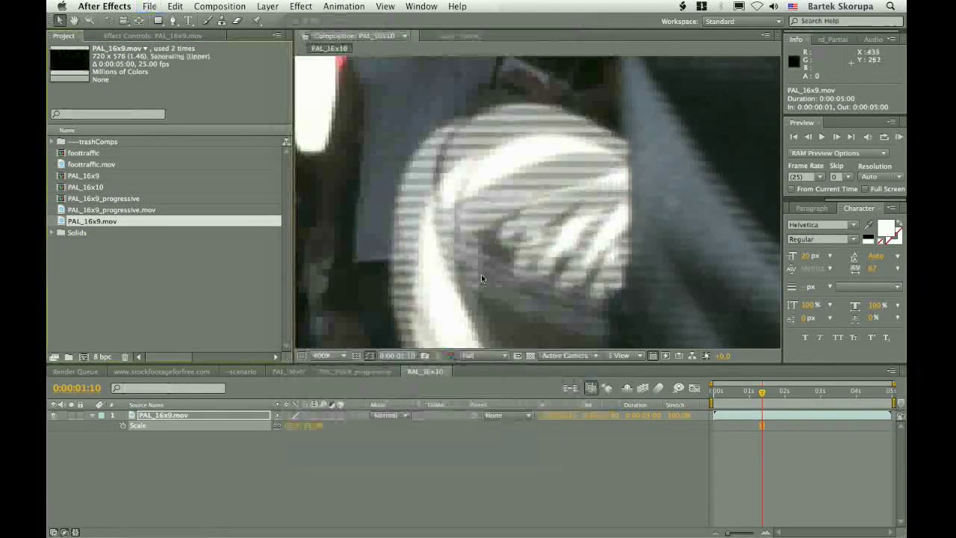
# Queue PAL_16x11 for rendering, review its Best Settings, and reopen PAL_16x9.mov's interpretation settings
pyautogui.press('shift+super+slash')
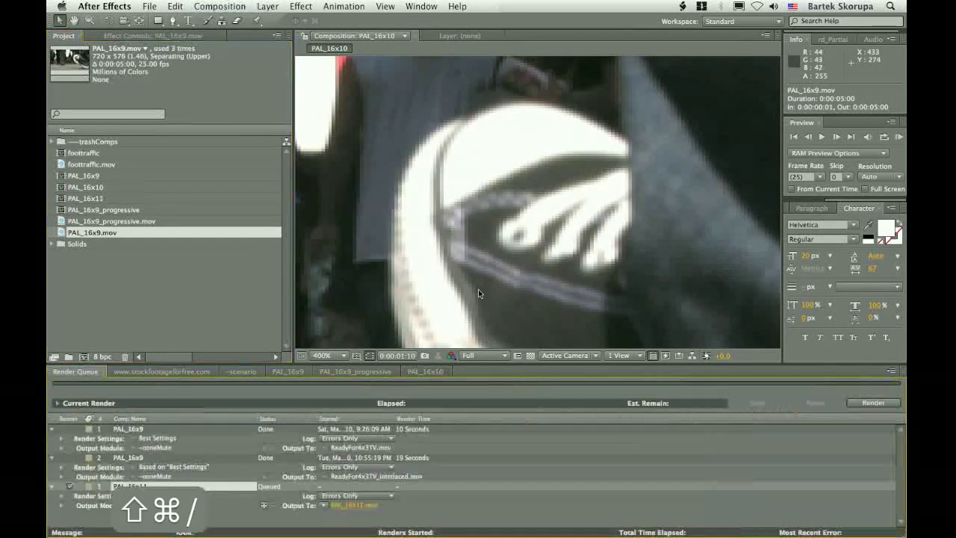
pyautogui.click(161, 495)
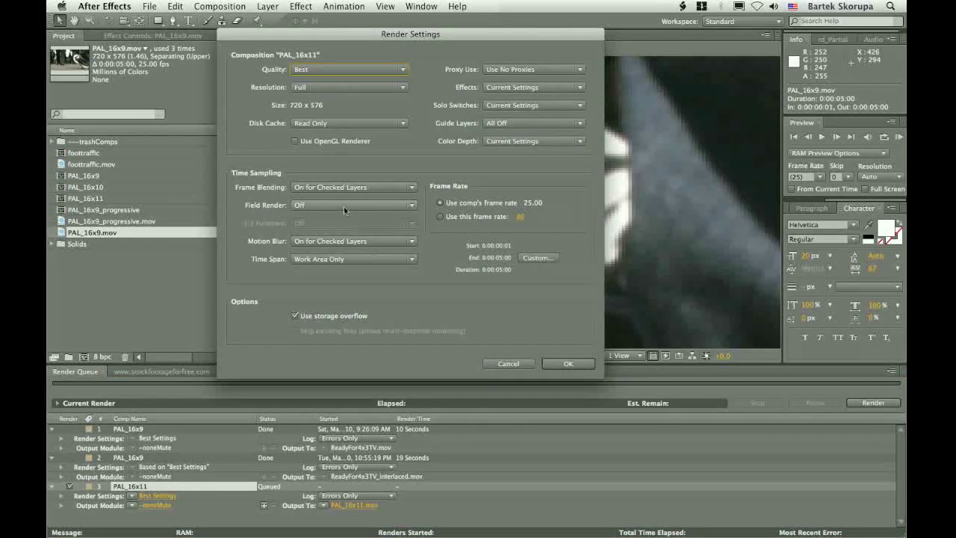
pyautogui.press('Return')
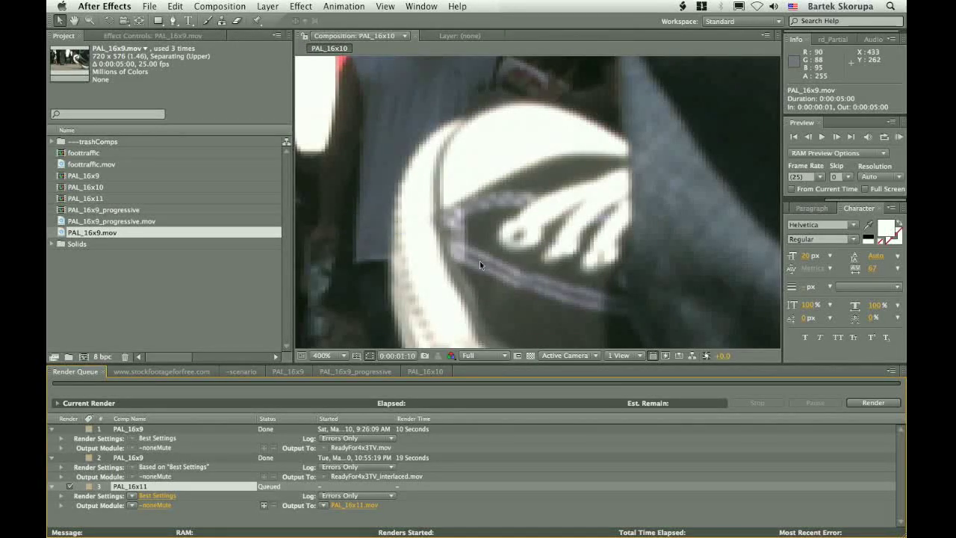
pyautogui.click(108, 234)
pyautogui.press('alt+super+g')
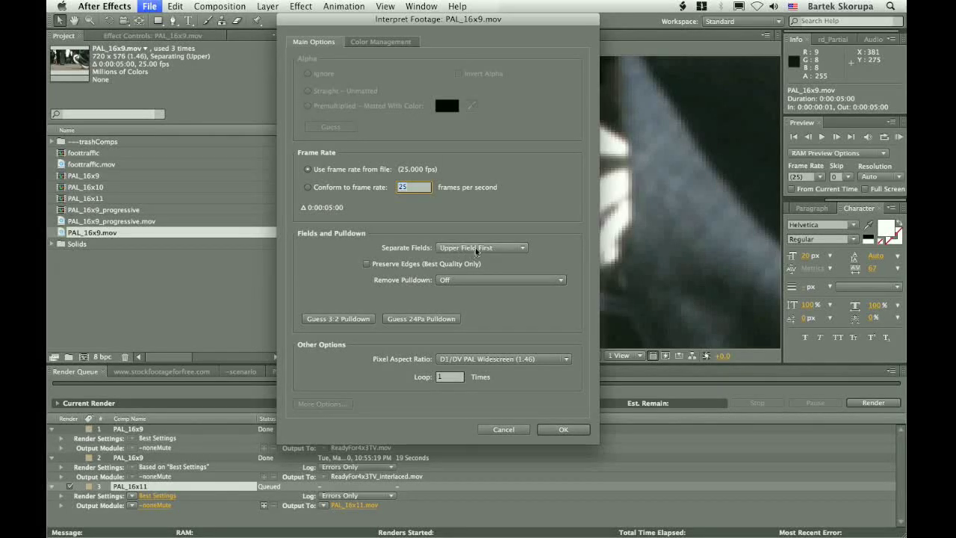
# Tick Preserve Edges, then cancel Interpret Footage to discard the change
pyautogui.click(367, 265)
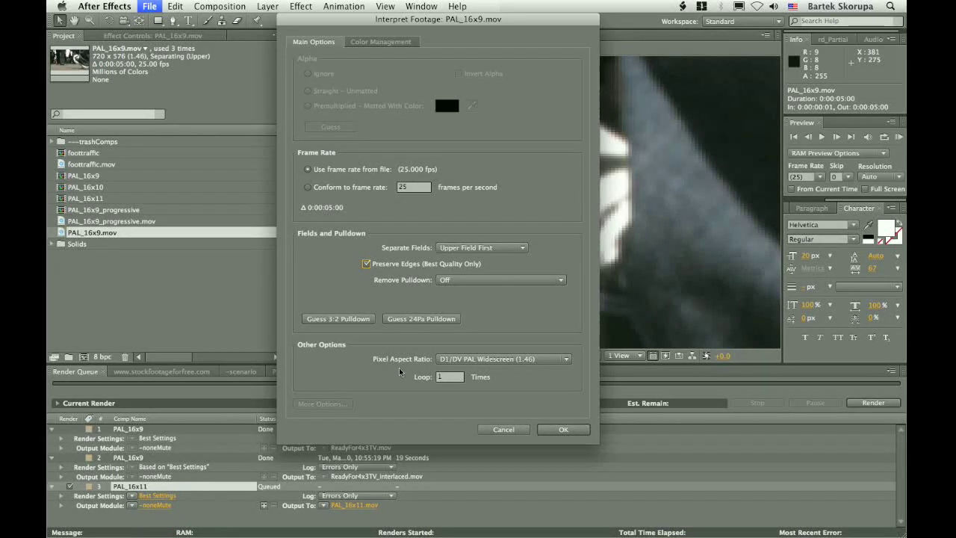
pyautogui.click(502, 430)
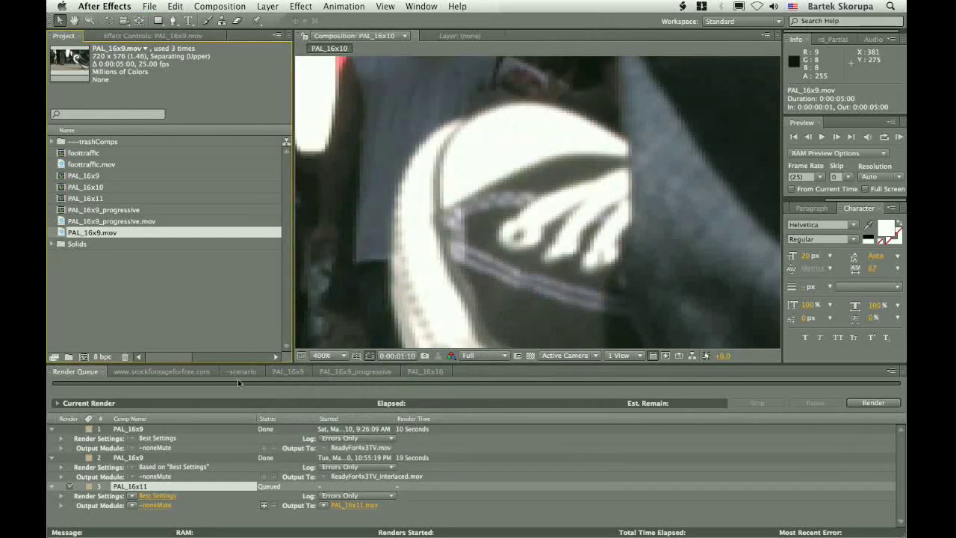
# In PAL_16x9, reveal the footage layer's 75% Scale and toggle viewer zoom back to 100%
pyautogui.click(288, 371)
pyautogui.click(187, 427)
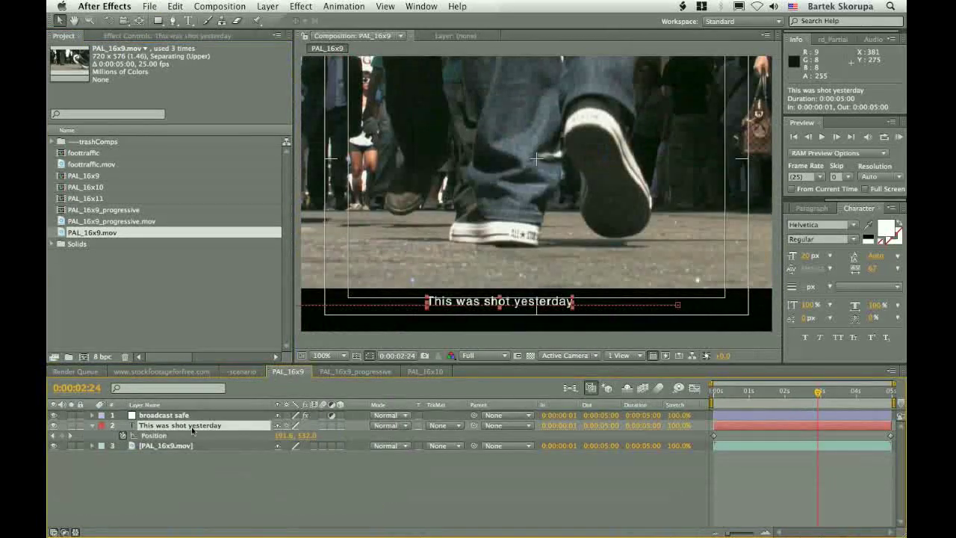
pyautogui.click(181, 446)
pyautogui.press('s')
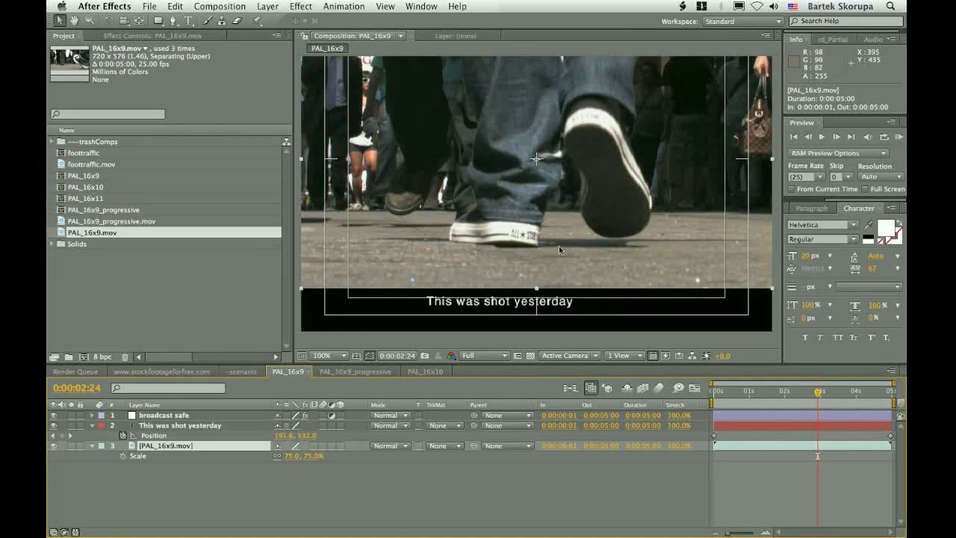
pyautogui.press(',')
pyautogui.press(',')
pyautogui.press('.')
pyautogui.press('.')
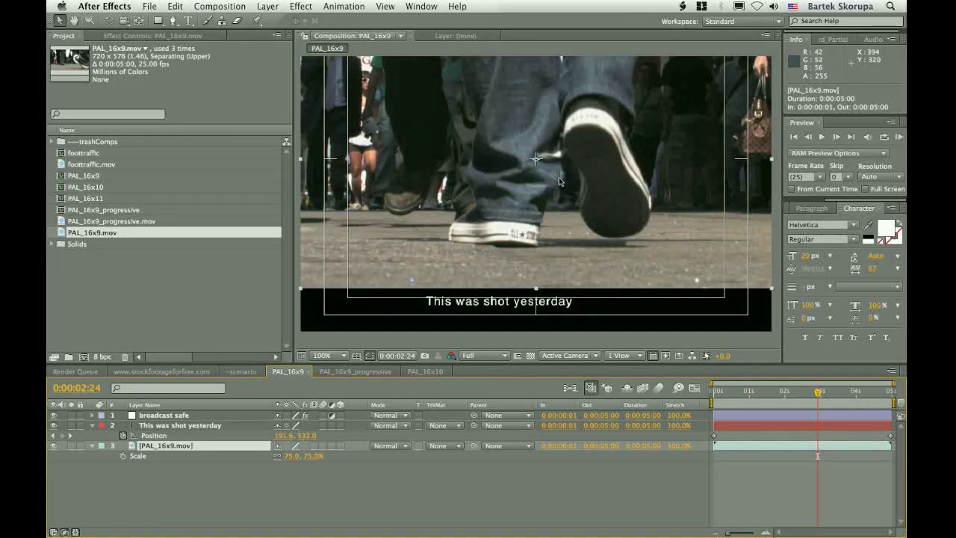